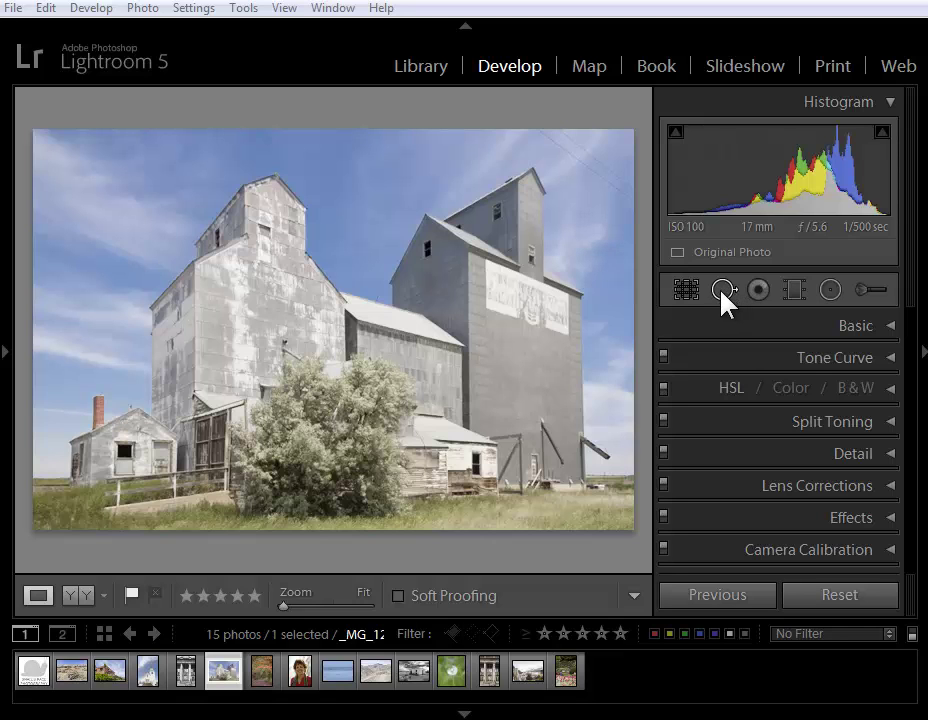
- At 1:2 zoom, heal one sky power line end to end with a straight Heal stroke, size 46
left_click(601, 160)
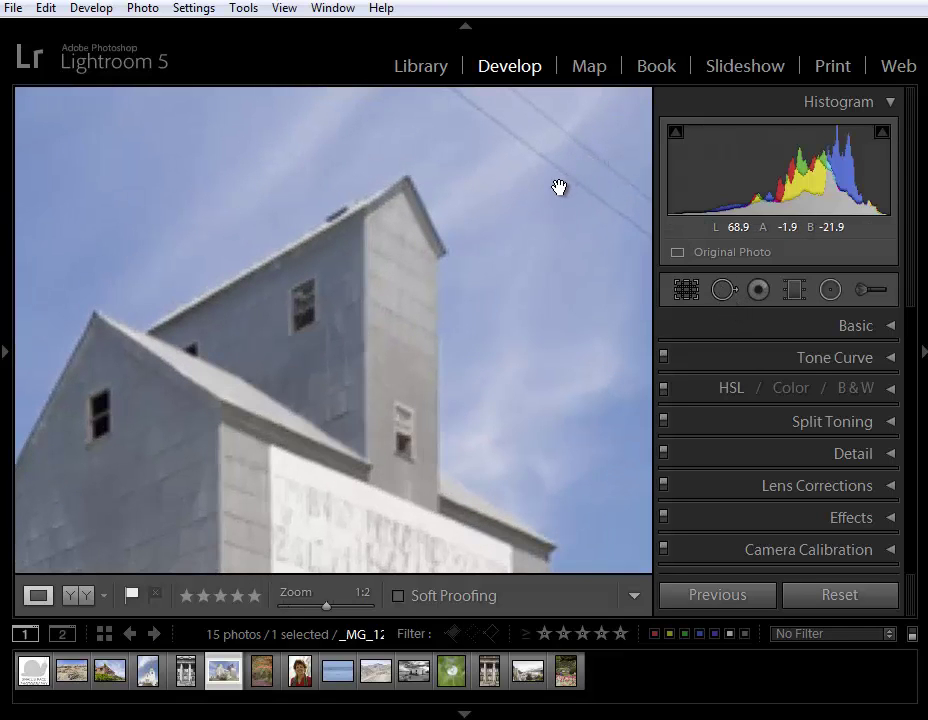
left_click_drag(556, 190, 492, 250)
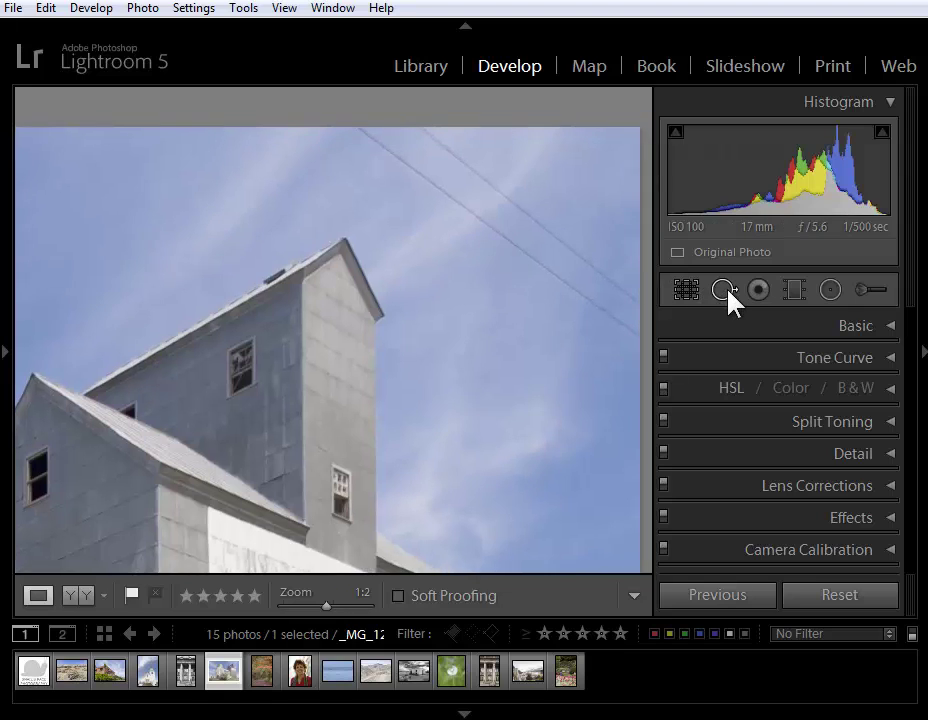
left_click(723, 290)
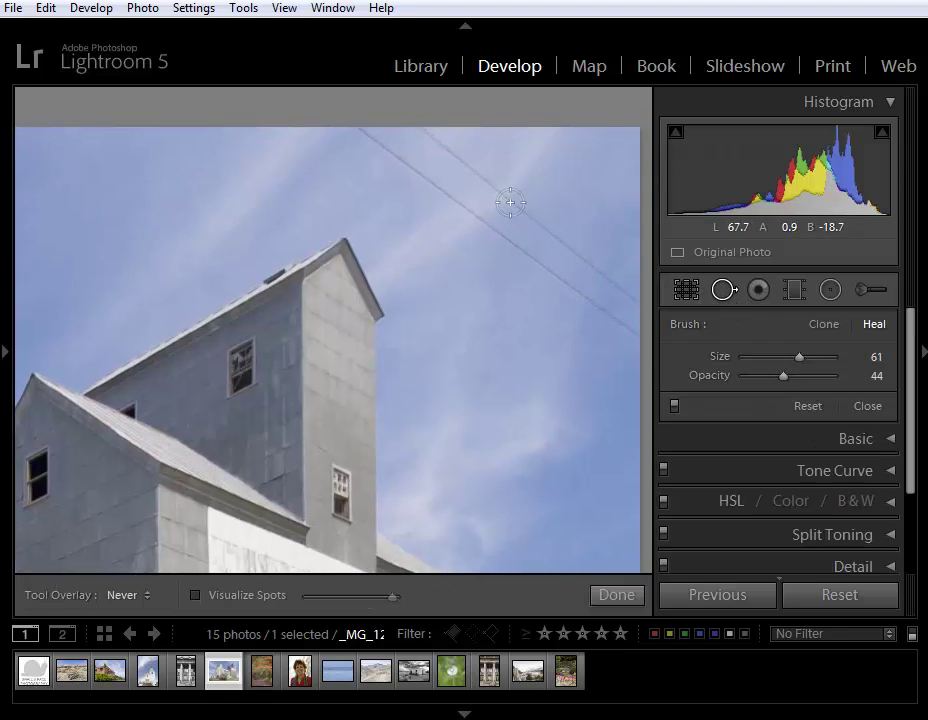
key("h")
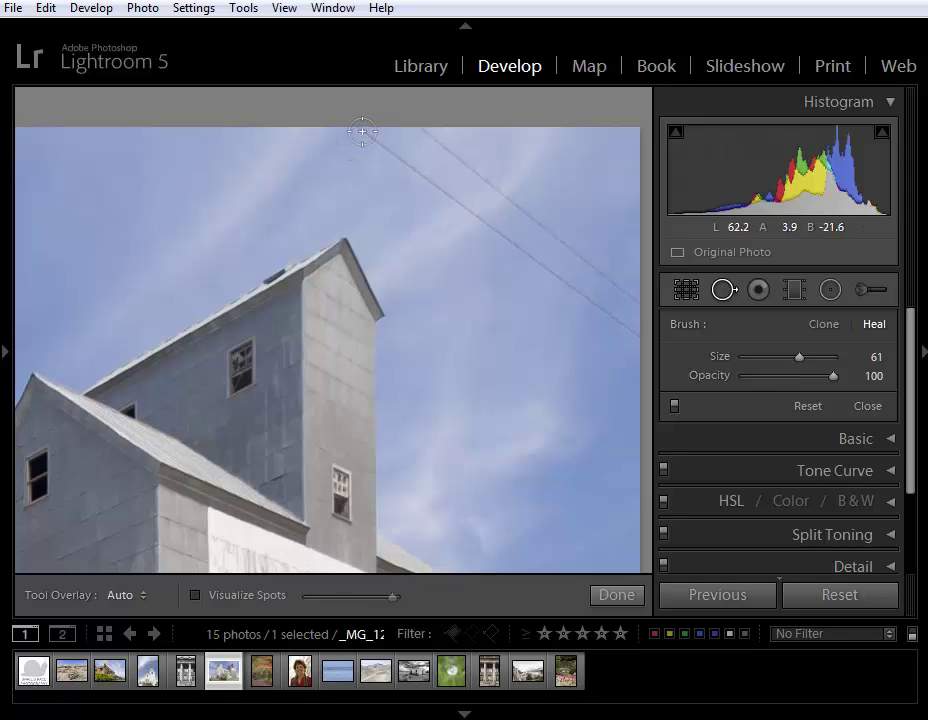
left_click(359, 131)
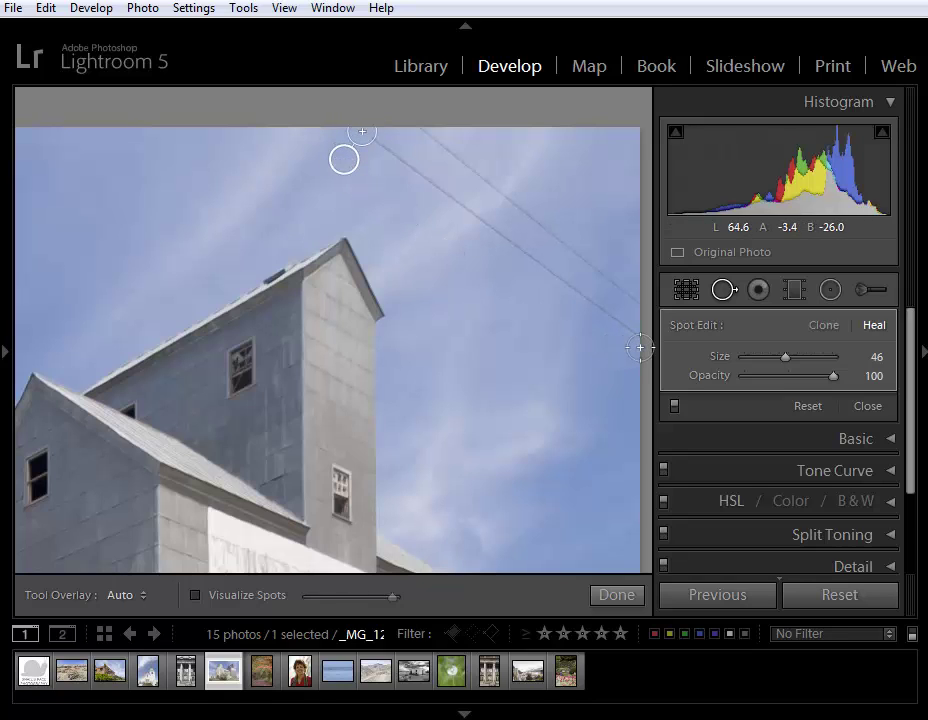
key("shift")
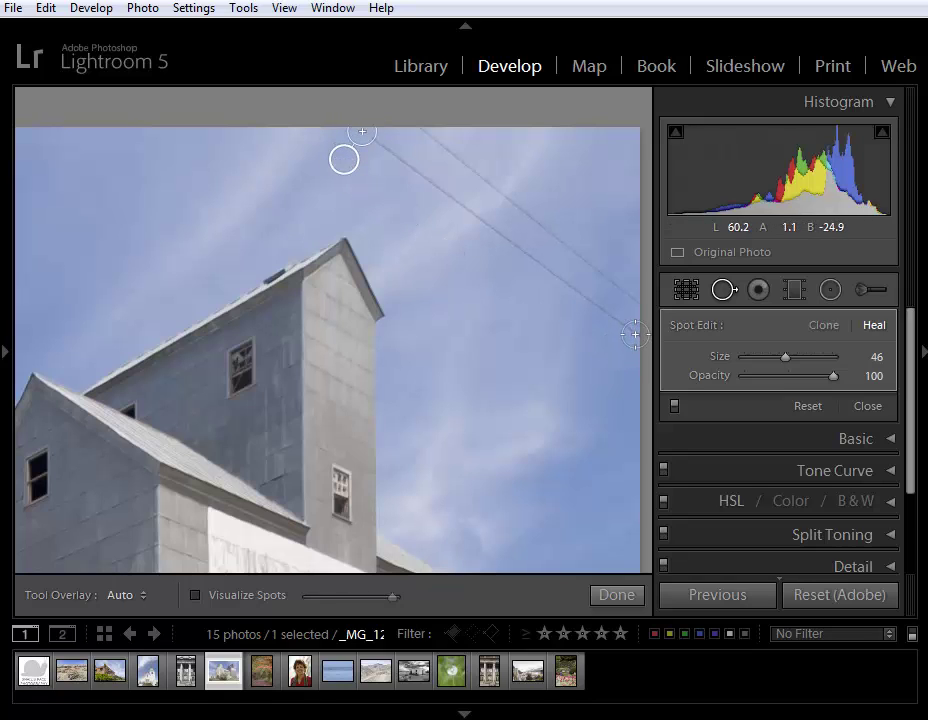
left_click(635, 334, "shift")
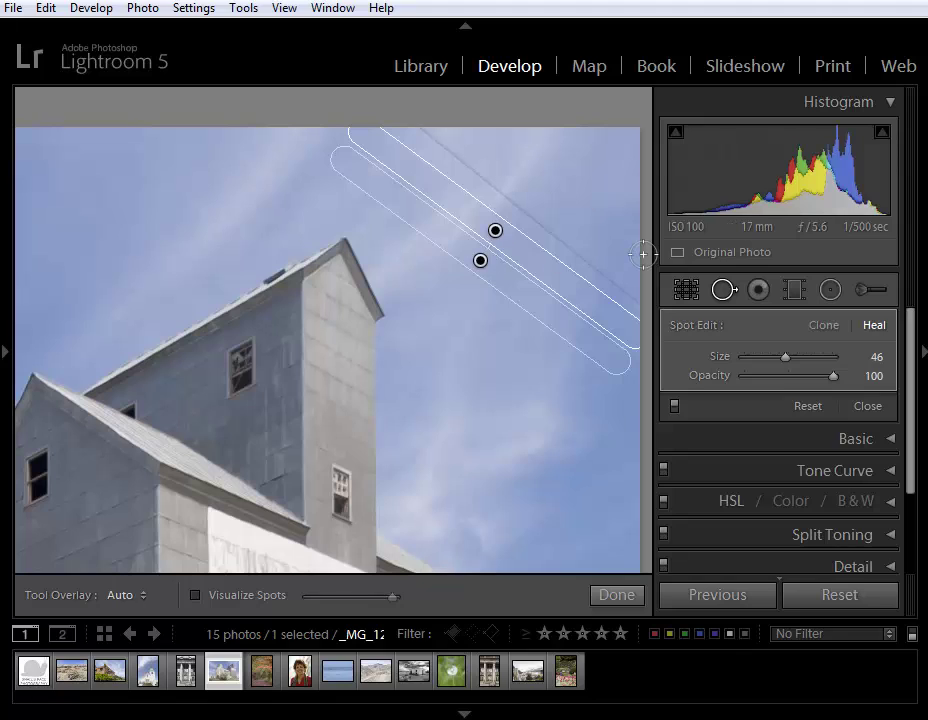
key("h")
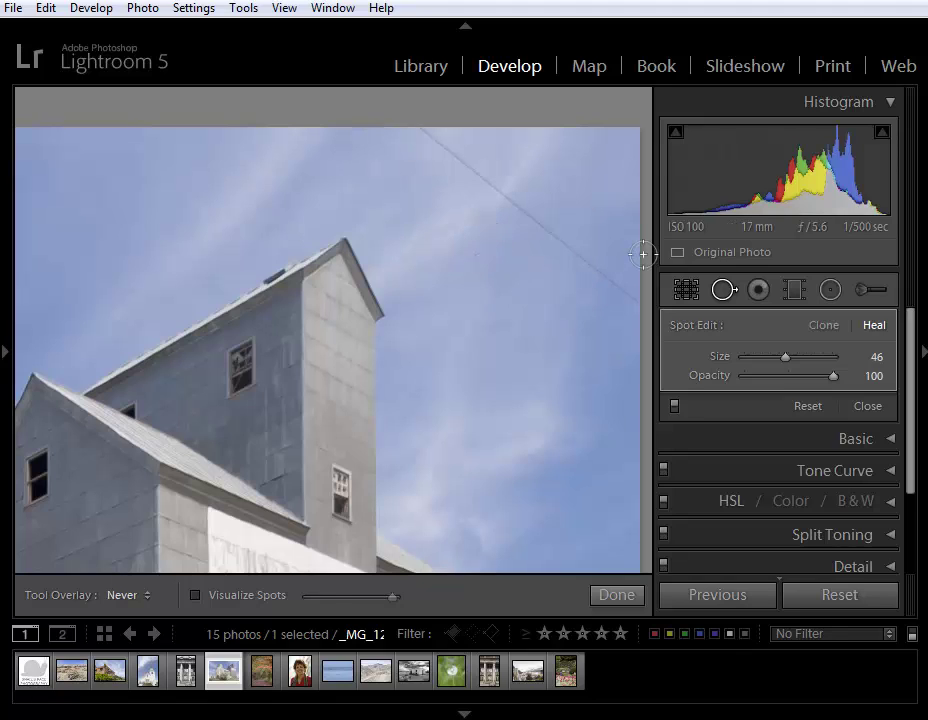
key("h")
key("h")
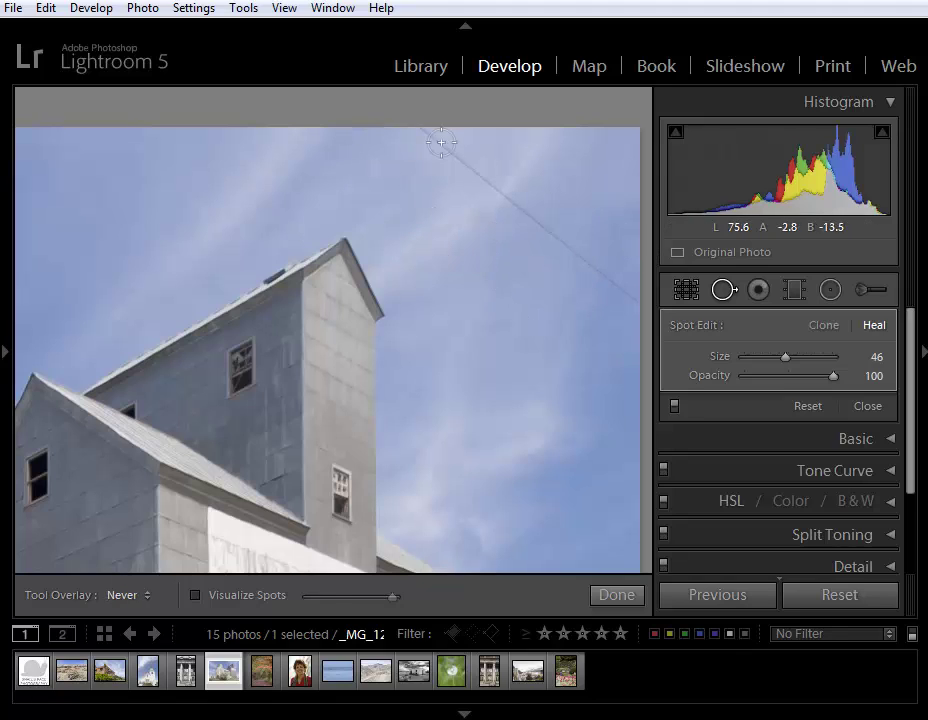
- Open the forest path photo, zoom in, and paint the Heal brush over the wooden fence
left_click(261, 670)
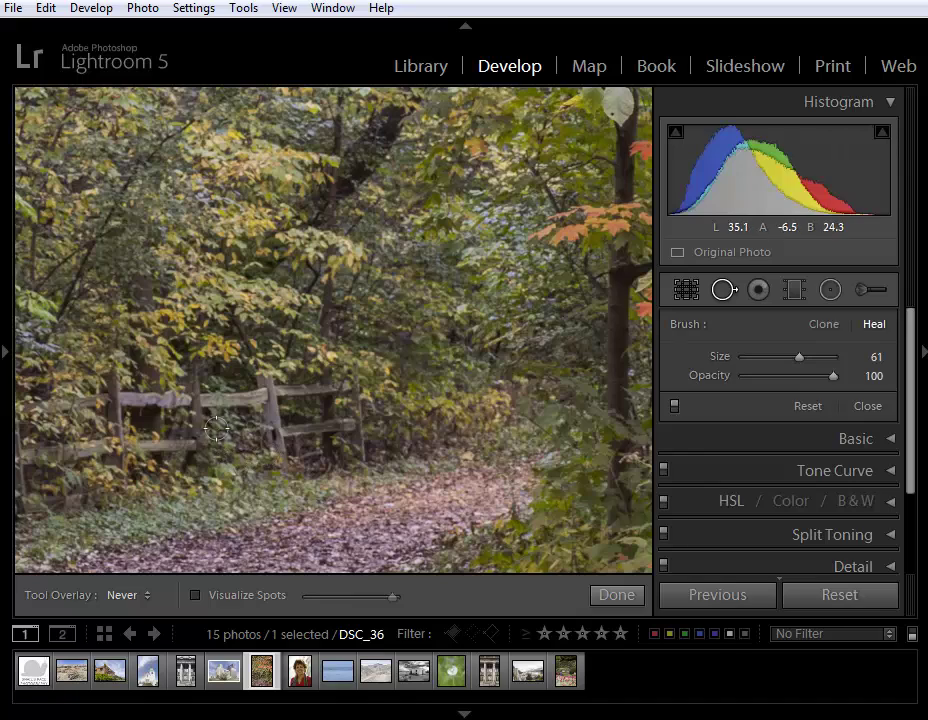
left_click_drag(170, 414, 437, 362)
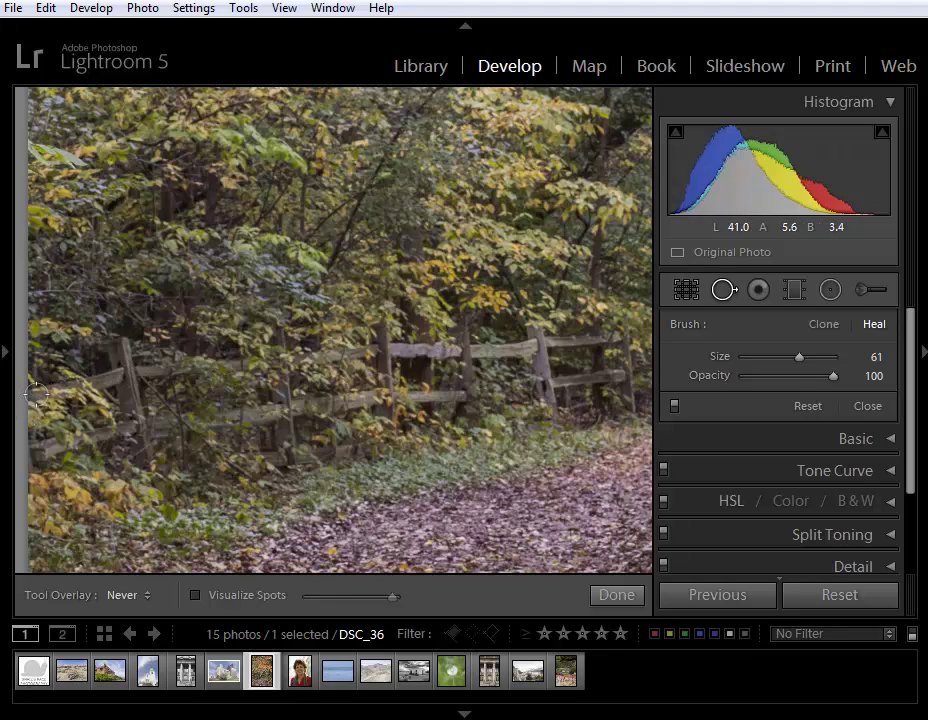
scroll(35, 396, "up", 3)
mouse_move(35, 396)
left_mouse_down()
mouse_move(89, 388)
mouse_move(126, 354)
mouse_move(152, 472)
mouse_move(123, 436)
mouse_move(29, 450)
mouse_move(107, 436)
mouse_move(136, 411)
mouse_move(147, 374)
mouse_move(213, 370)
mouse_move(155, 393)
mouse_move(205, 435)
mouse_move(188, 460)
mouse_move(233, 424)
mouse_move(293, 413)
mouse_move(281, 350)
mouse_move(232, 361)
mouse_move(283, 364)
mouse_move(269, 460)
left_mouse_up()
key("h")
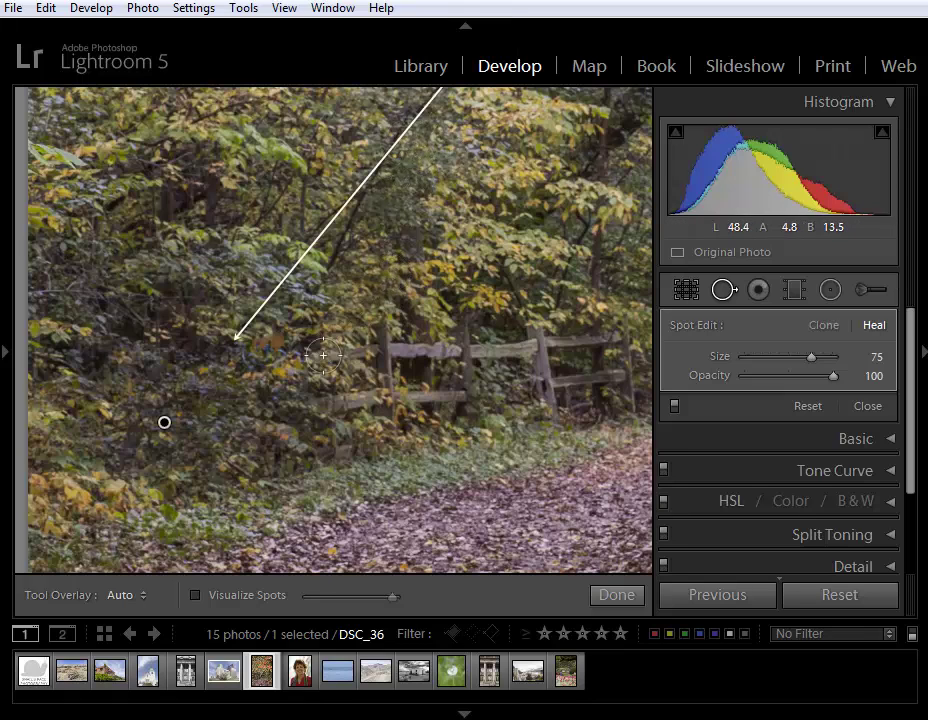
mouse_move(323, 355)
left_mouse_down()
mouse_move(382, 337)
mouse_move(389, 399)
mouse_move(336, 430)
mouse_move(354, 440)
mouse_move(403, 401)
mouse_move(463, 396)
mouse_move(465, 327)
mouse_move(452, 348)
mouse_move(419, 354)
mouse_move(541, 345)
mouse_move(549, 390)
mouse_move(513, 396)
mouse_move(572, 384)
mouse_move(566, 403)
mouse_move(609, 379)
mouse_move(627, 407)
left_mouse_up()
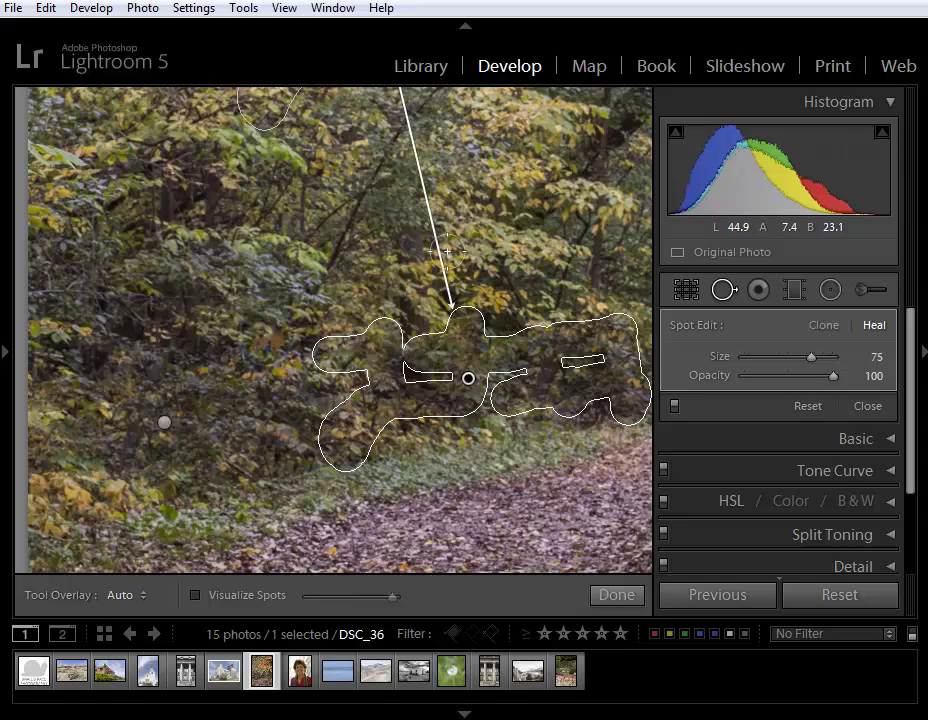
- Move the heal source onto other foliage, heal the remaining fence bit, and compare before/after
key("z")
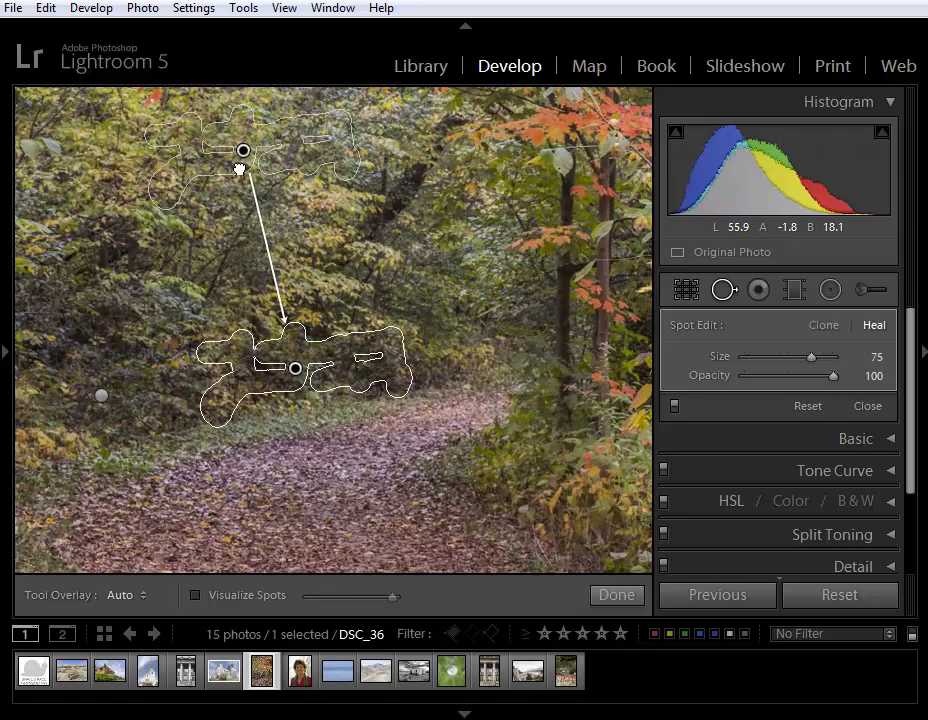
mouse_move(242, 150)
left_mouse_down()
mouse_move(172, 216)
mouse_move(168, 244)
left_mouse_up()
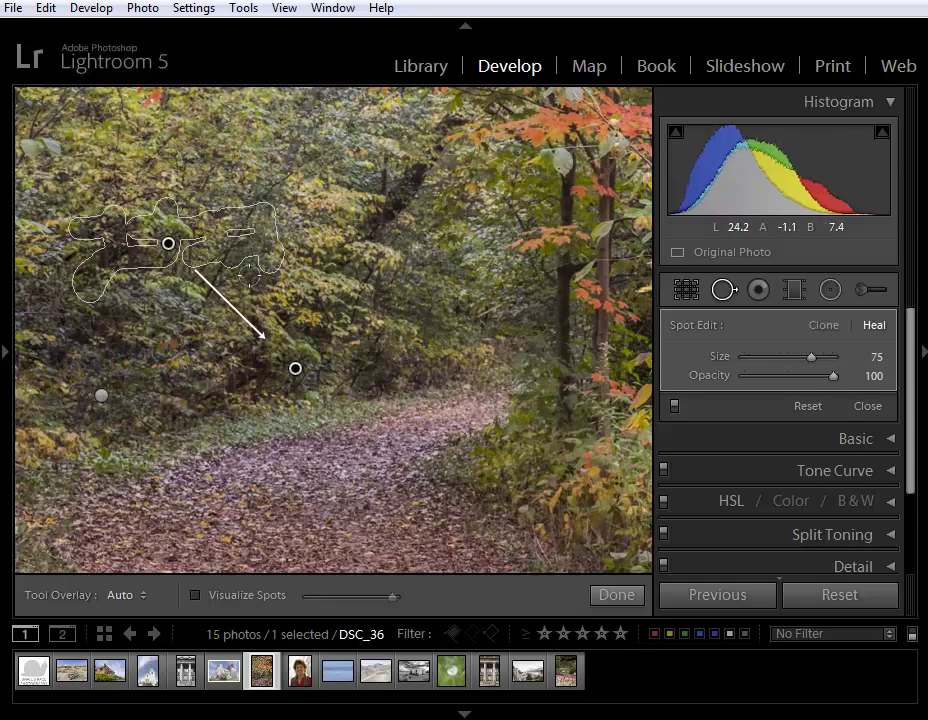
key("z")
key("h")
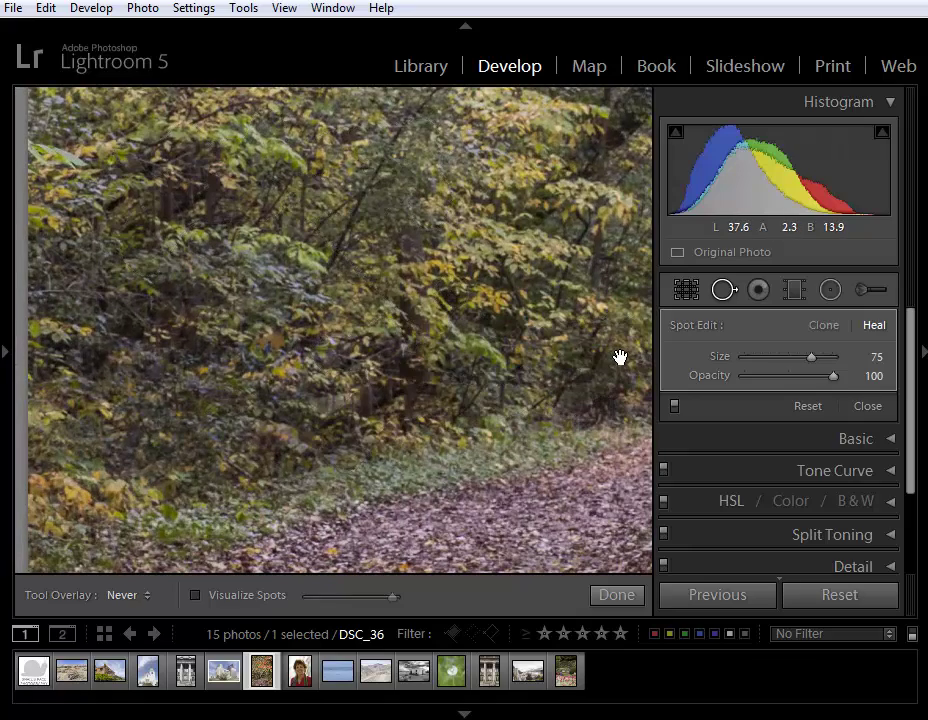
mouse_move(322, 406)
left_mouse_down()
mouse_move(381, 389)
mouse_move(389, 375)
mouse_move(352, 330)
left_mouse_up()
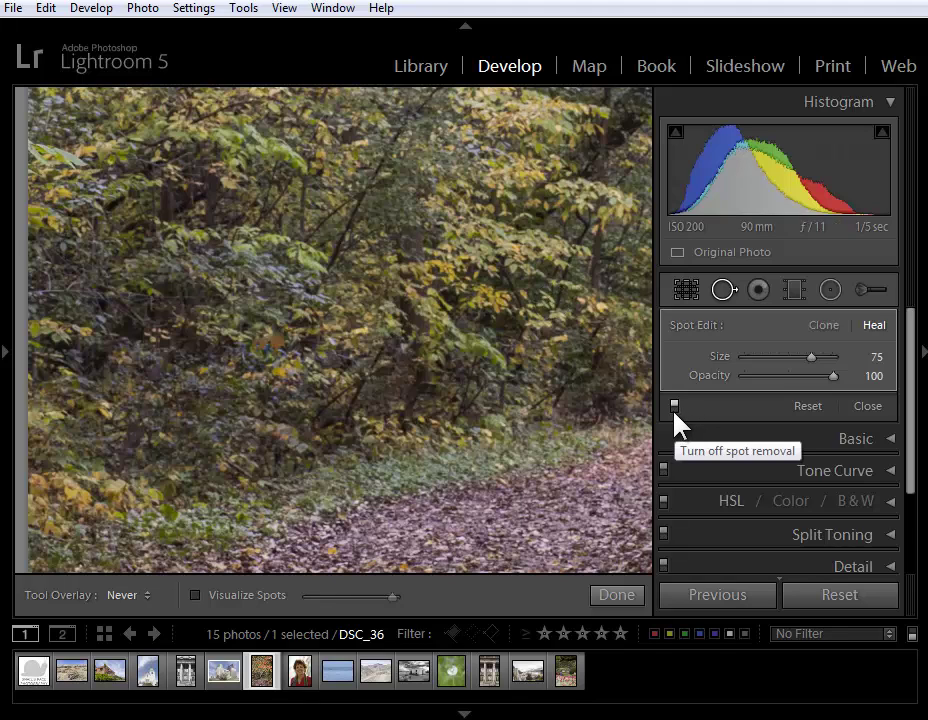
left_click(675, 418)
left_click(675, 414)
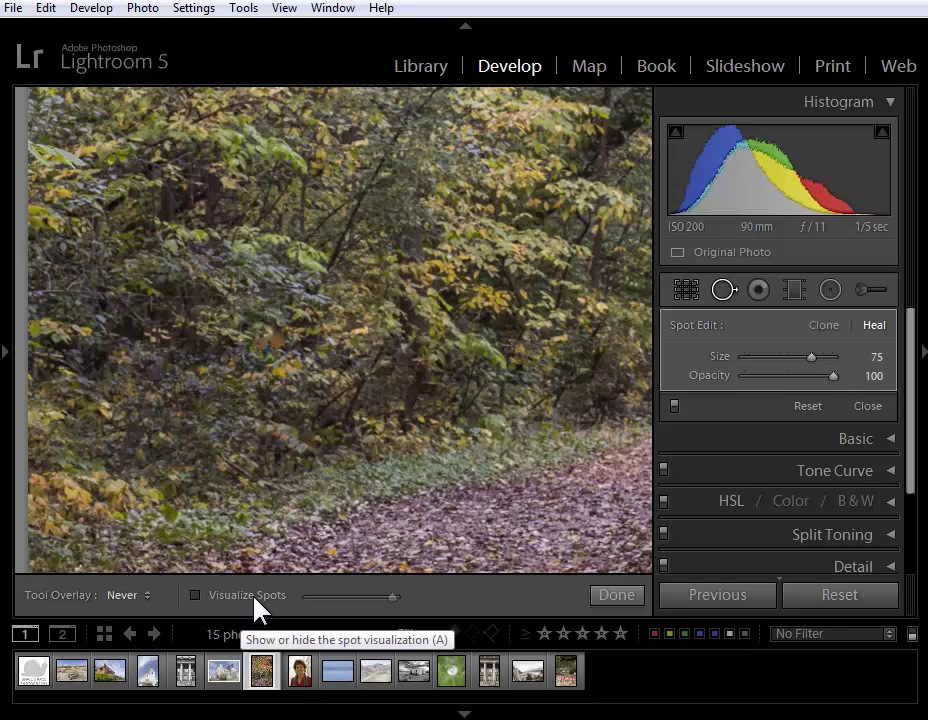
- Open the seascape photo and check its sky with Visualize Spots at a lower threshold
left_click(336, 670)
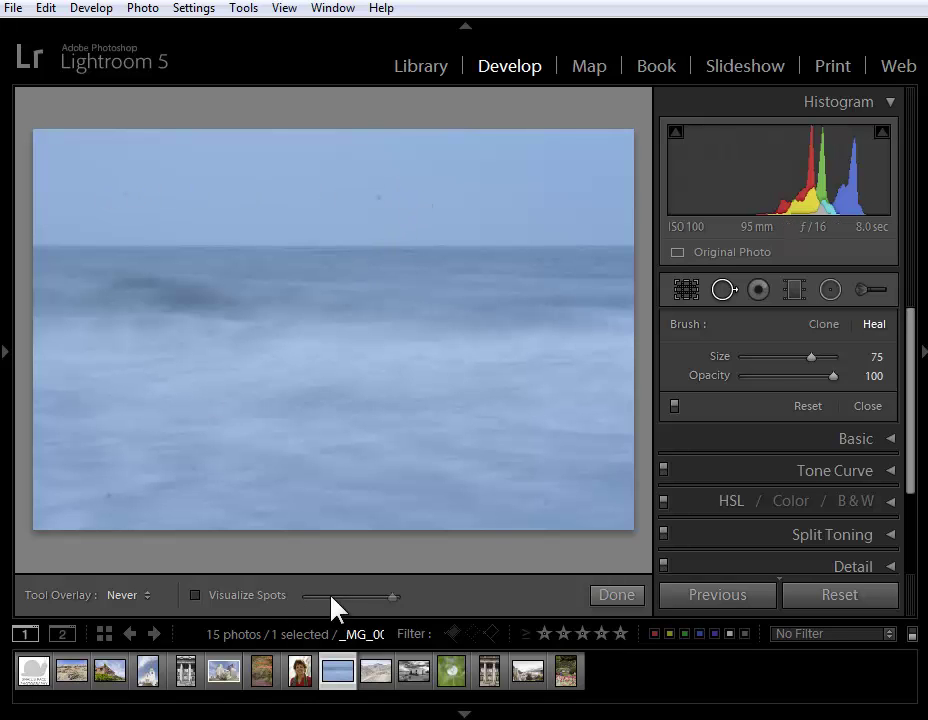
left_click(195, 596)
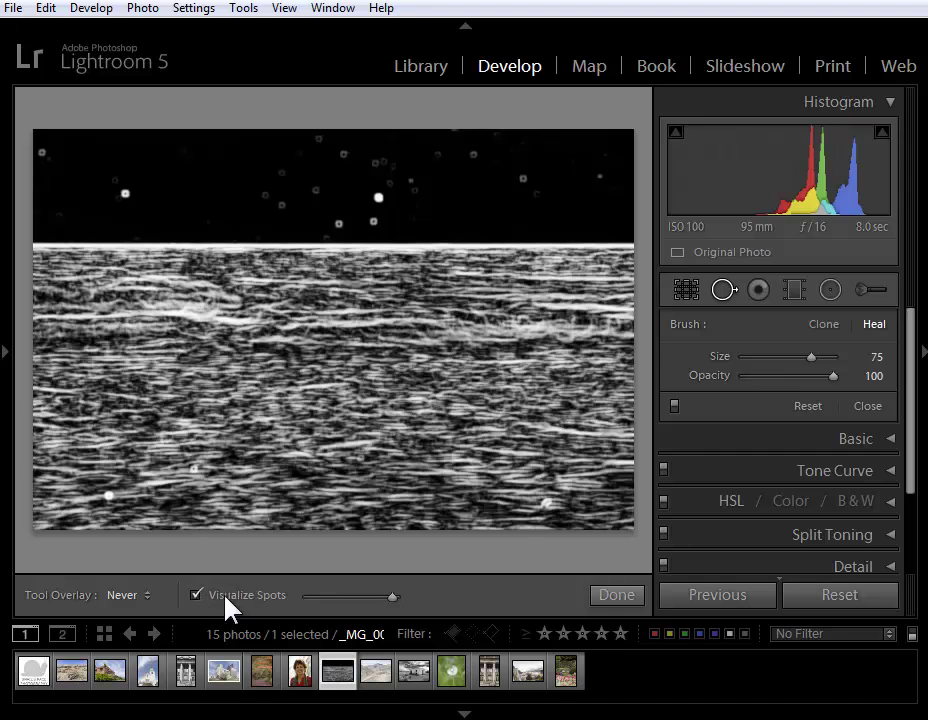
mouse_move(393, 598)
left_mouse_down()
mouse_move(325, 598)
mouse_move(397, 597)
left_mouse_up()
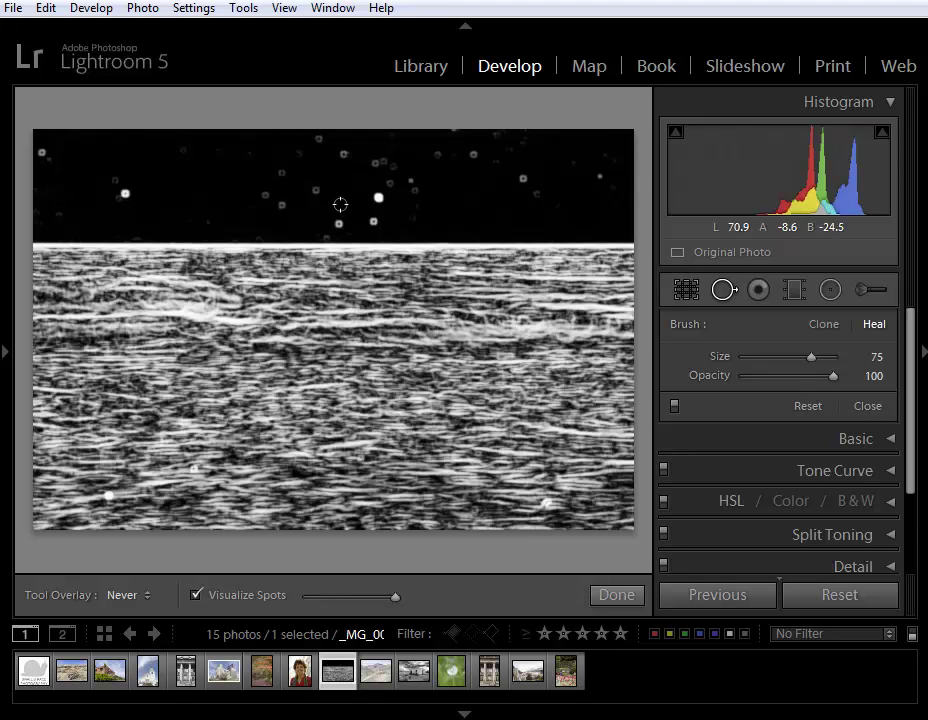
left_click(197, 595)
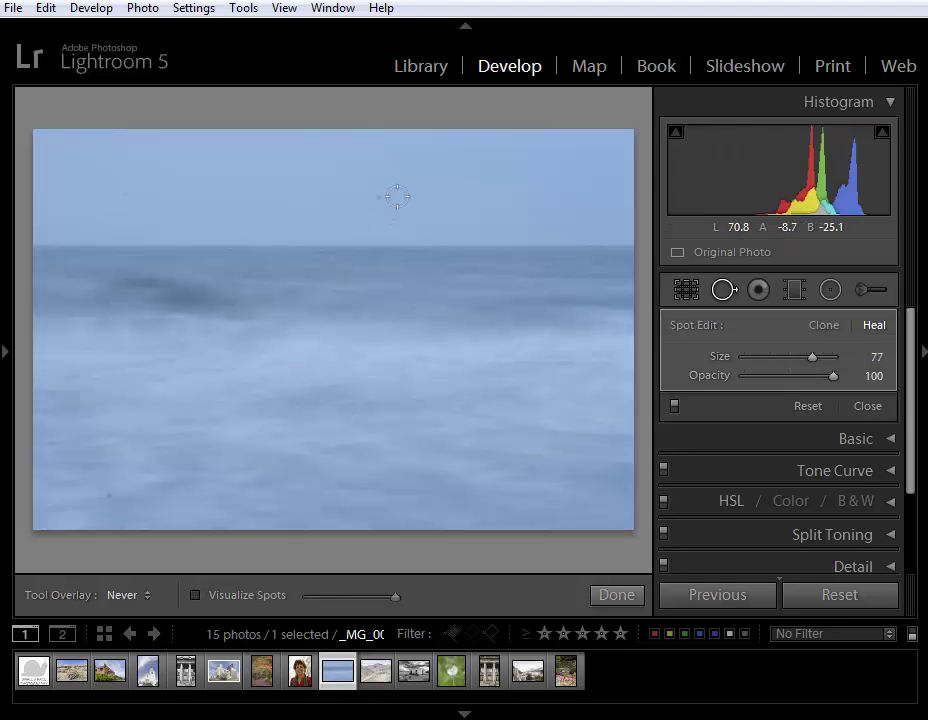
- Zoom into the sky to frame a dust spot, recheck it with Visualize Spots, then fit the photo
key("ctrl+equal")
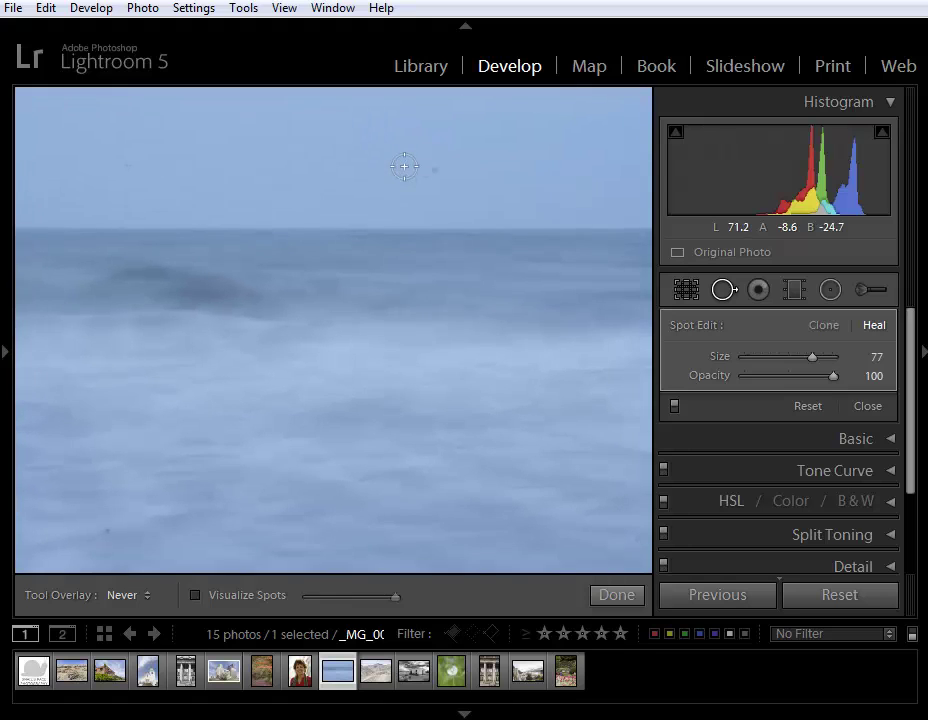
key("ctrl+equal")
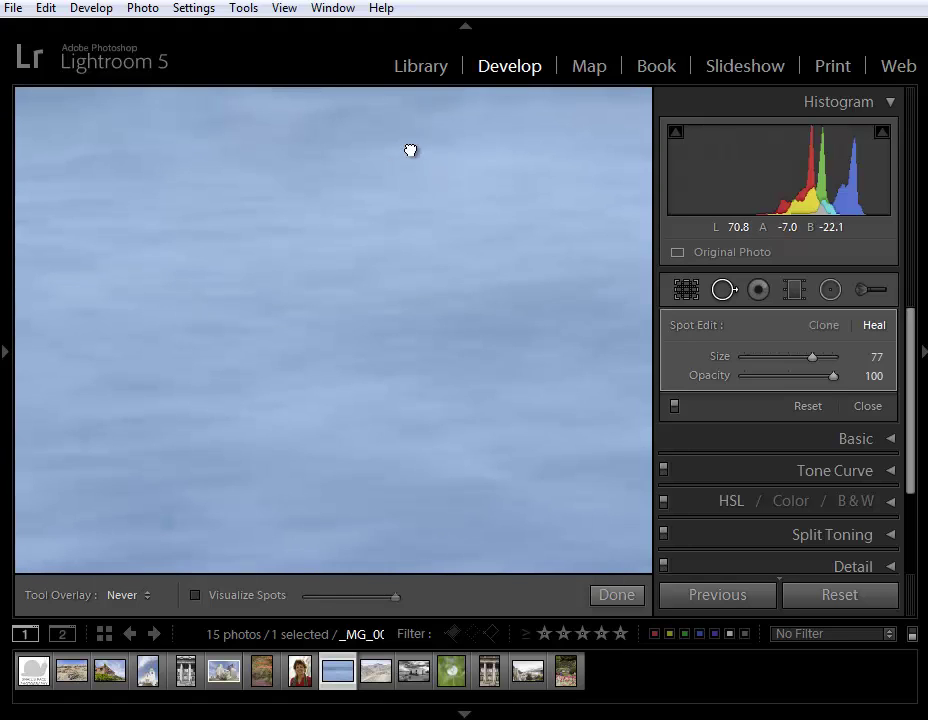
key("ctrl+minus")
left_click_drag(128, 489, 103, 498)
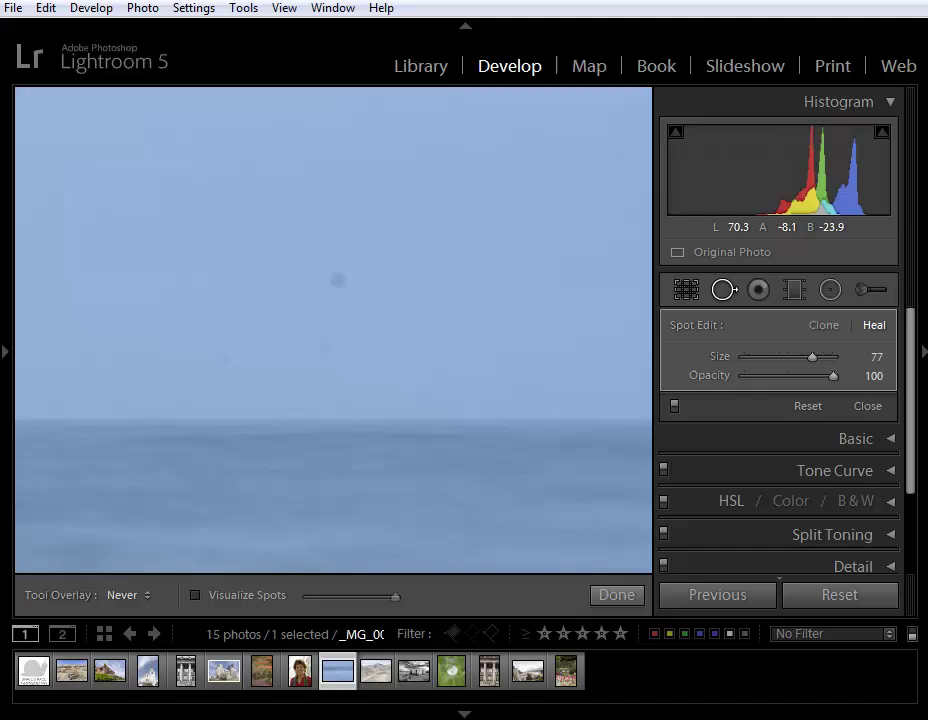
left_click(207, 596)
left_click(207, 600)
key("ctrl+minus")
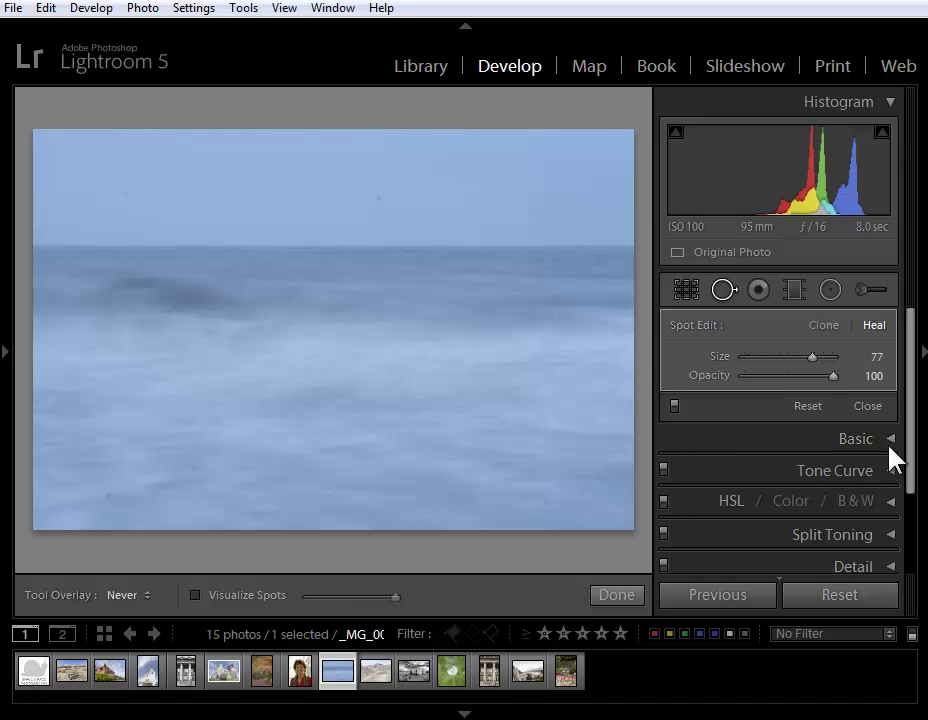
- Open the dandelion photo and draw a radial filter ellipse around the flower
left_click(725, 290)
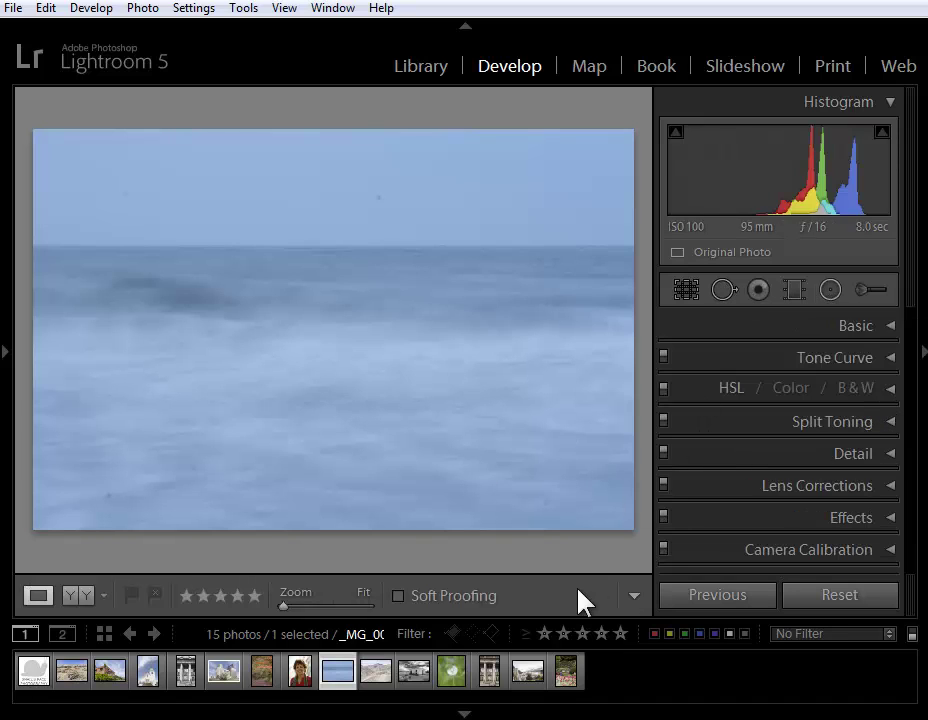
left_click(455, 673)
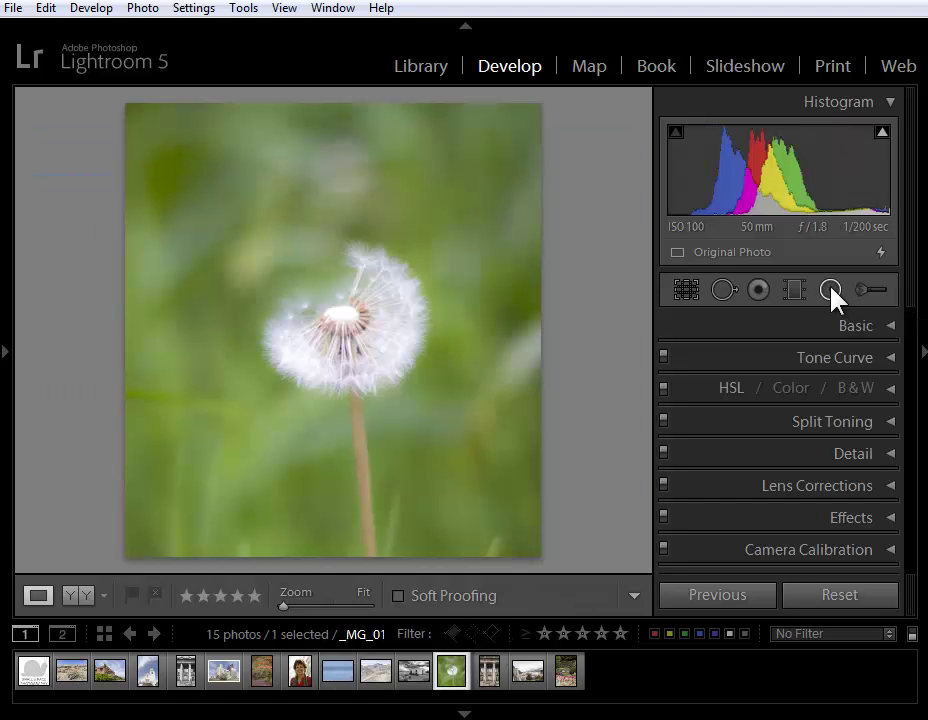
left_click(831, 291)
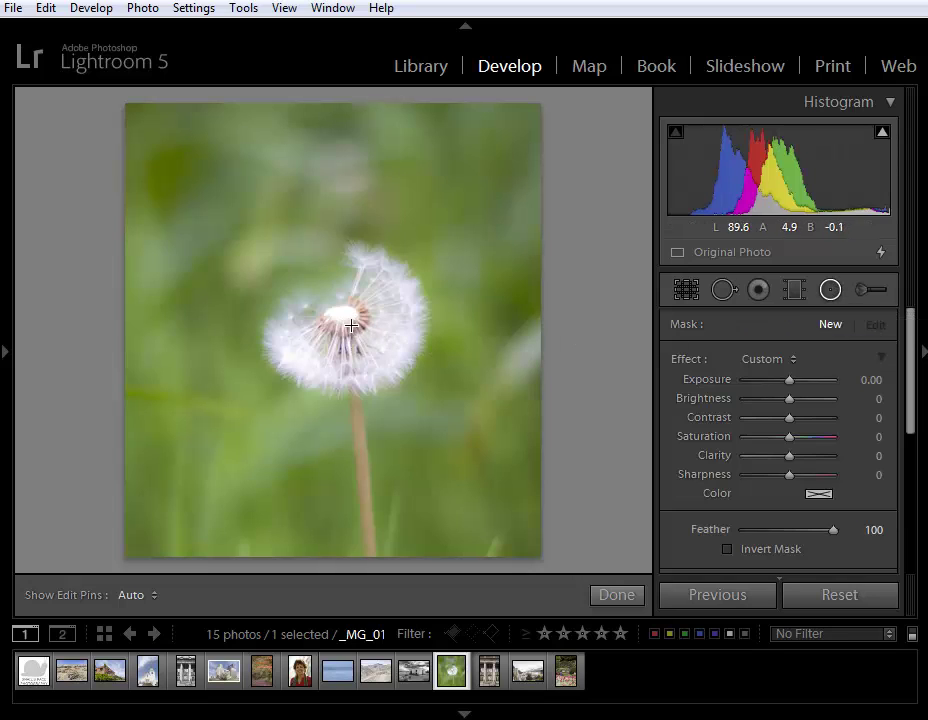
left_click_drag(348, 333, 234, 203)
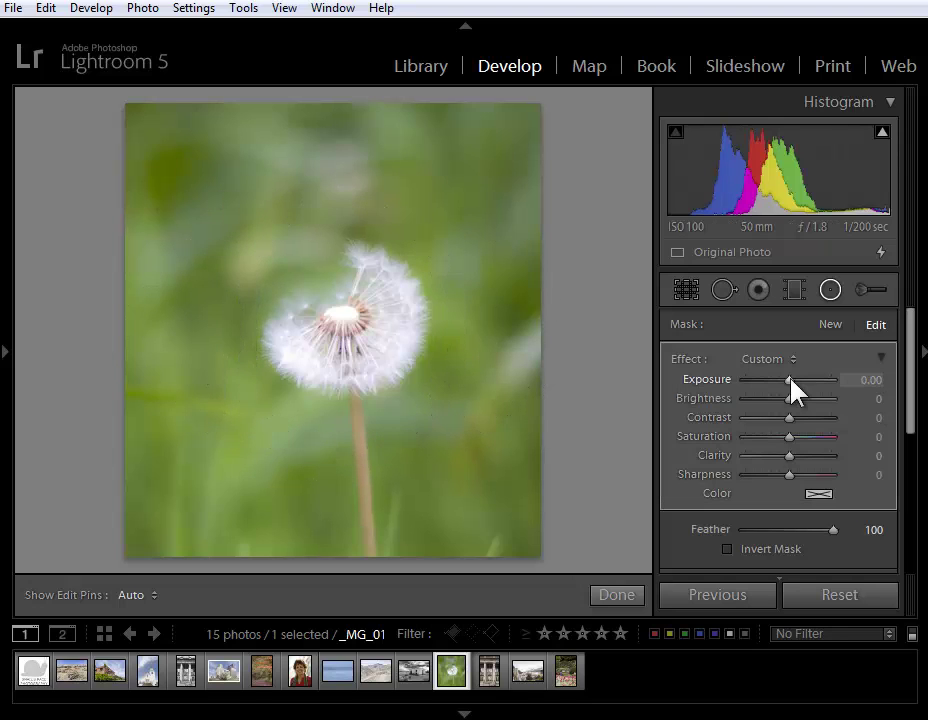
- Set the radial filter to Exposure −0.60 on the surroundings, nudge it up, and soften Feather to 69
mouse_move(791, 380)
left_mouse_down()
mouse_move(772, 380)
mouse_move(782, 381)
left_mouse_up()
mouse_move(346, 315)
left_click_drag(346, 330, 343, 315)
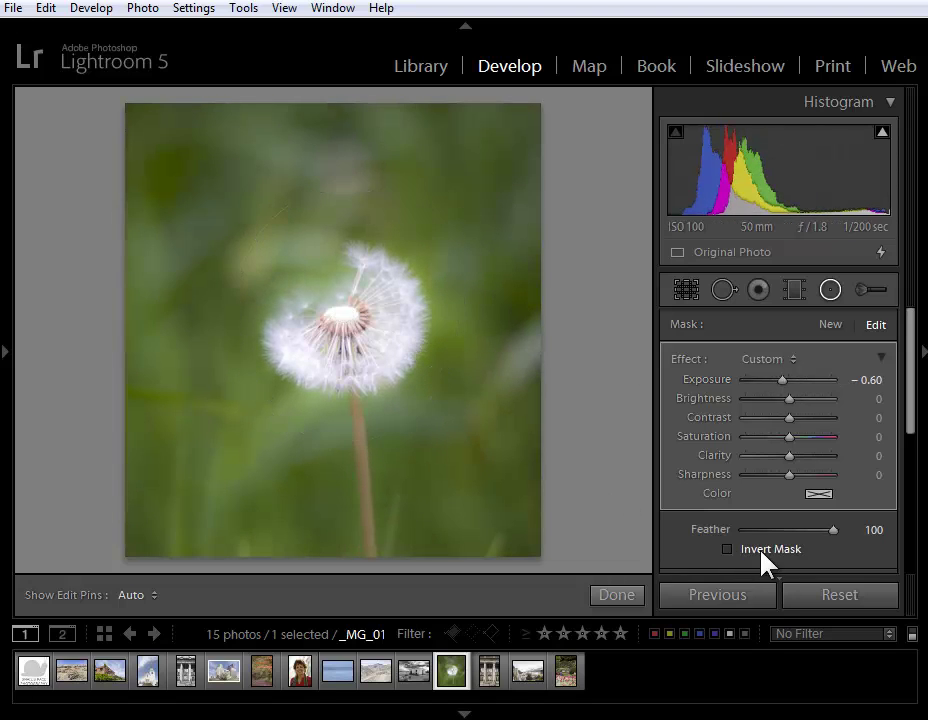
left_click(729, 550)
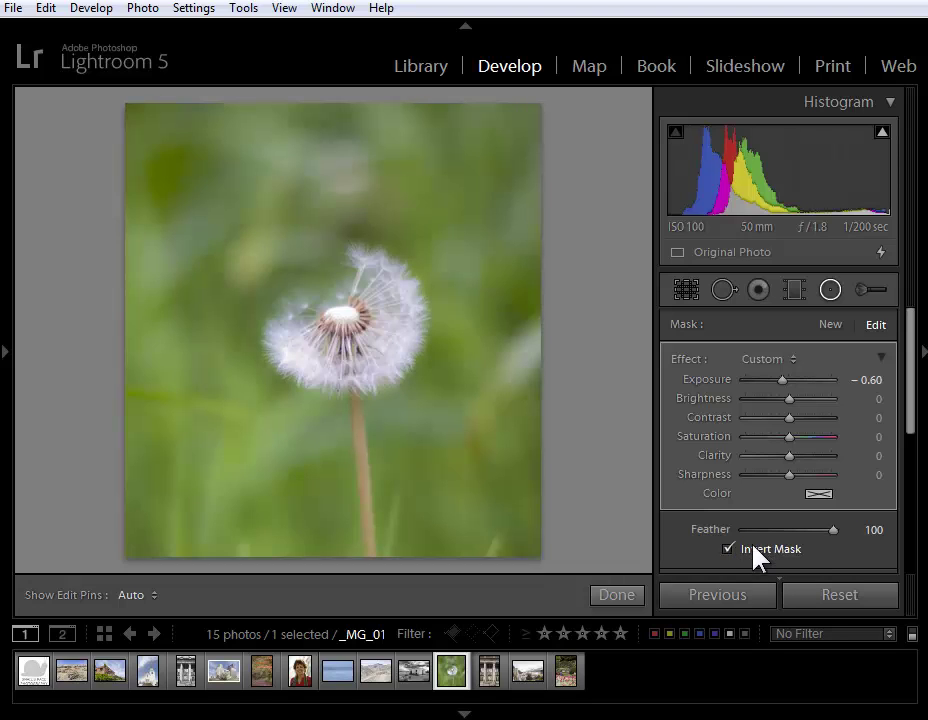
left_click(728, 549)
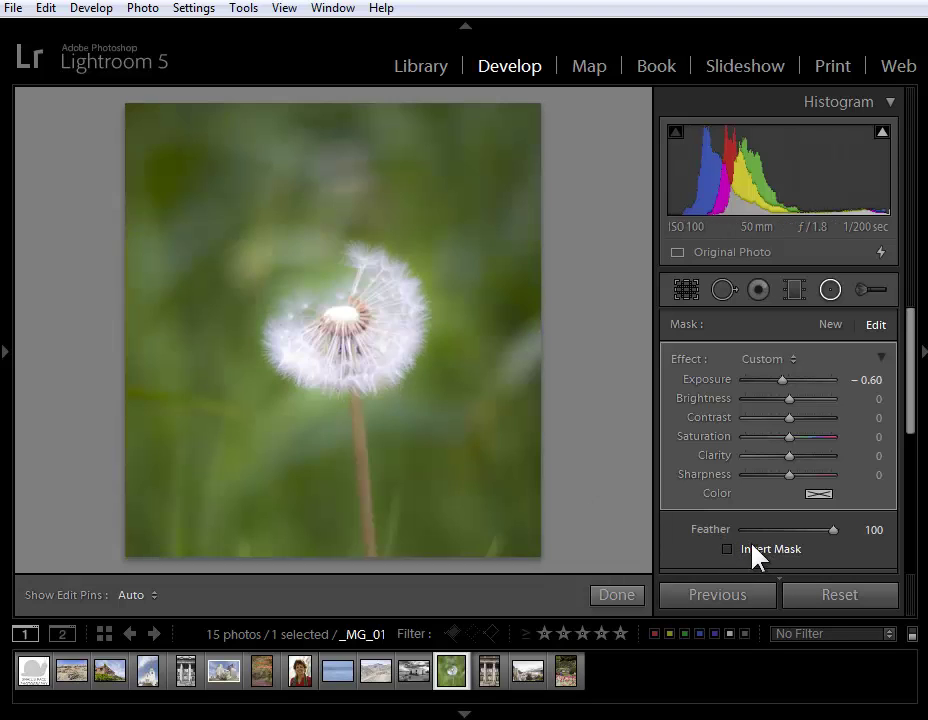
left_click_drag(831, 530, 808, 547)
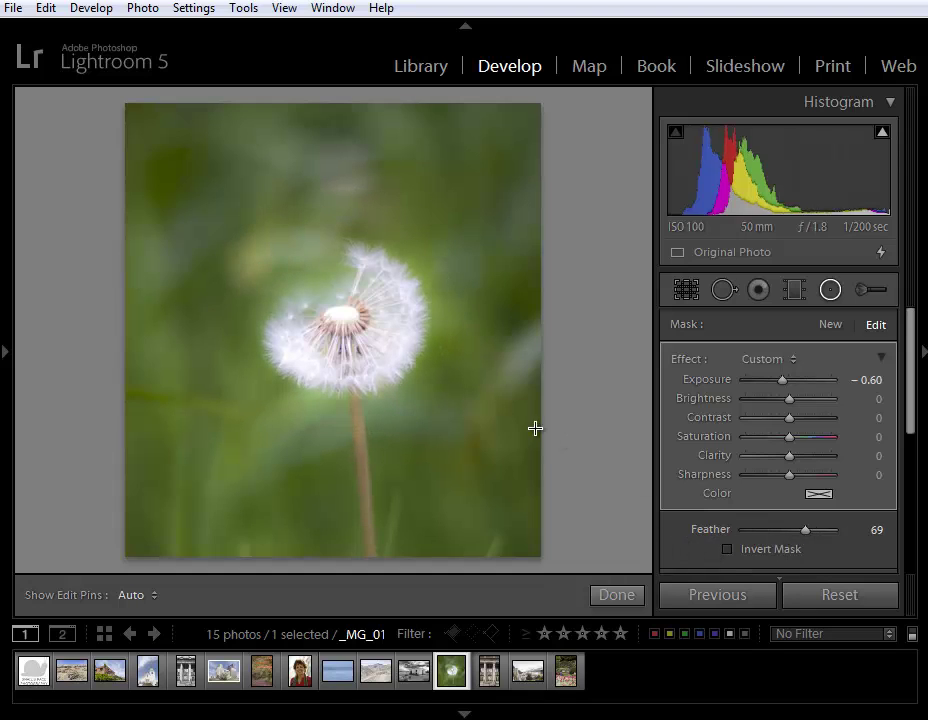
- Update the dandelion photo to the current process version and raise the filter's Clarity to 100
mouse_move(553, 389)
mouse_move(586, 588)
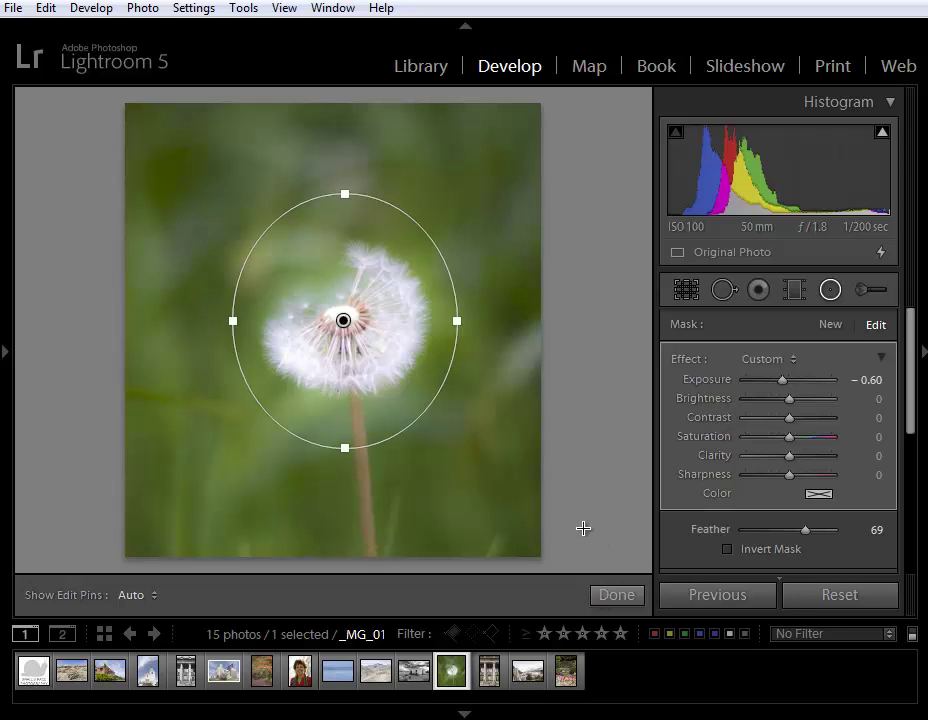
left_click(884, 256)
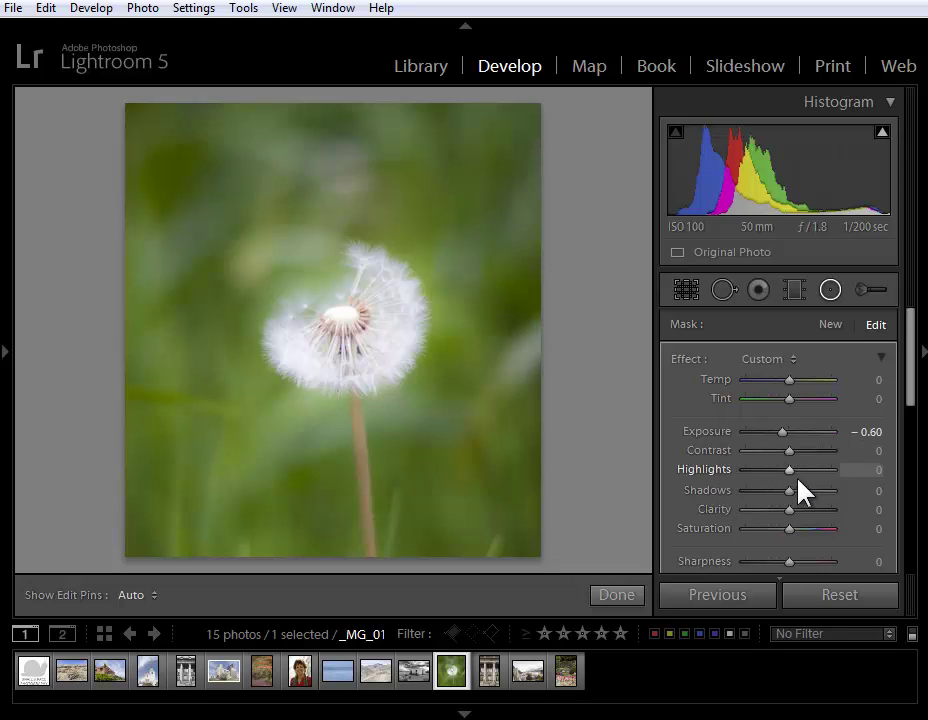
left_click_drag(793, 518, 814, 532)
- Enable lens profile corrections on the grain elevator photo and review the detected lens profile
left_click_drag(905, 394, 921, 549)
left_click(890, 487)
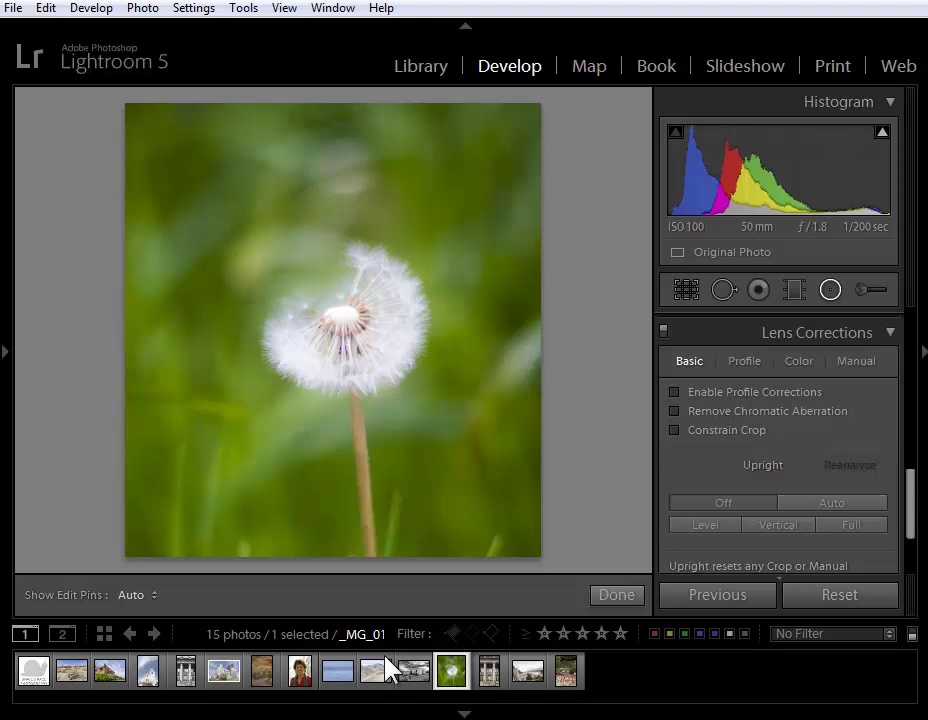
left_click(228, 680)
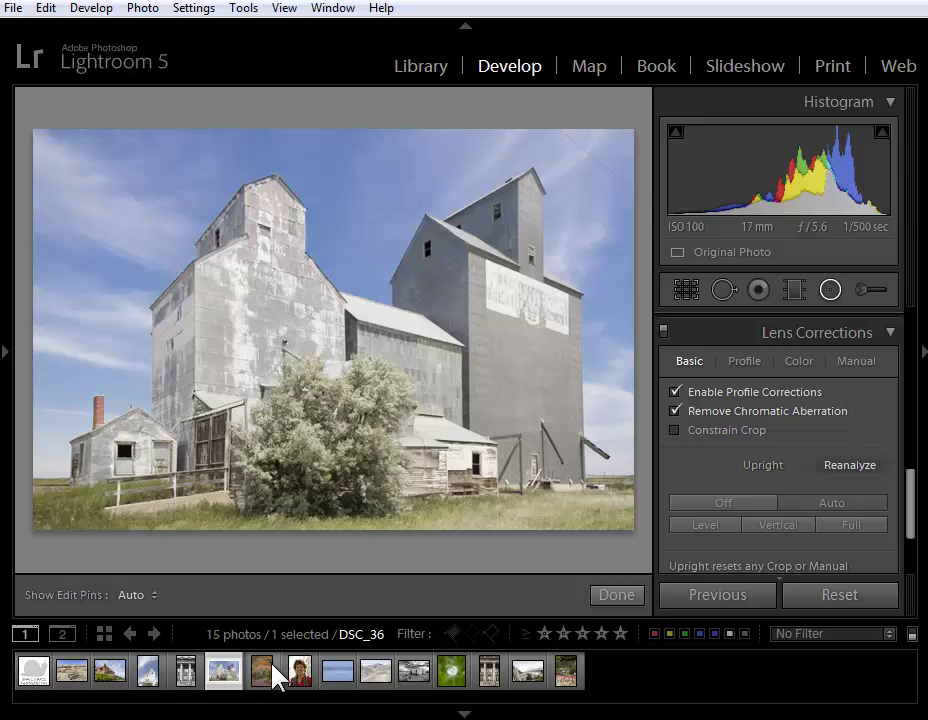
left_click(737, 503)
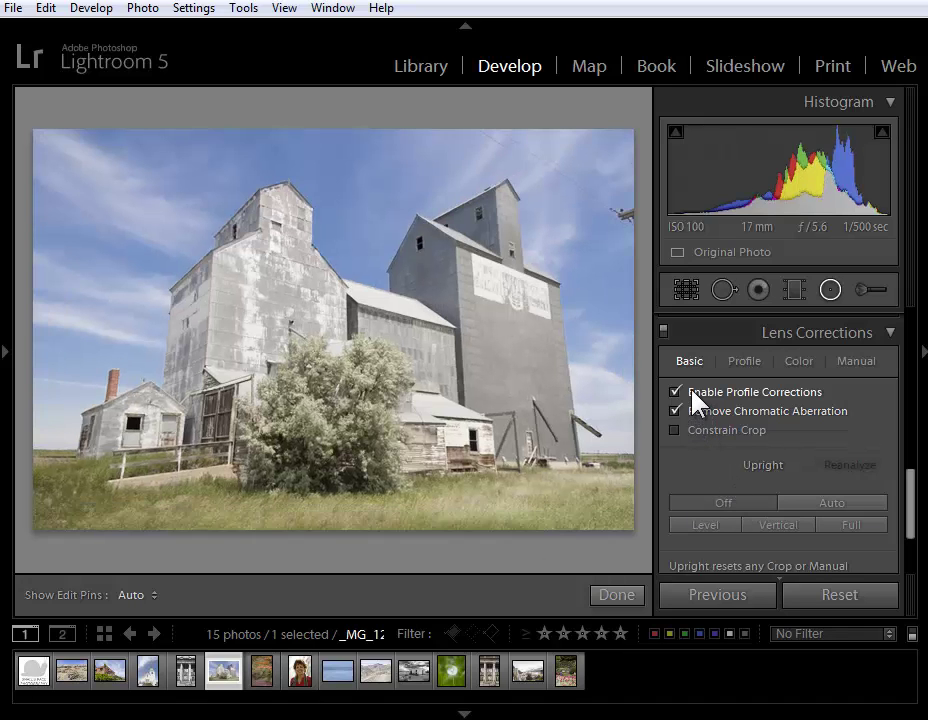
left_click(684, 391)
left_click(746, 362)
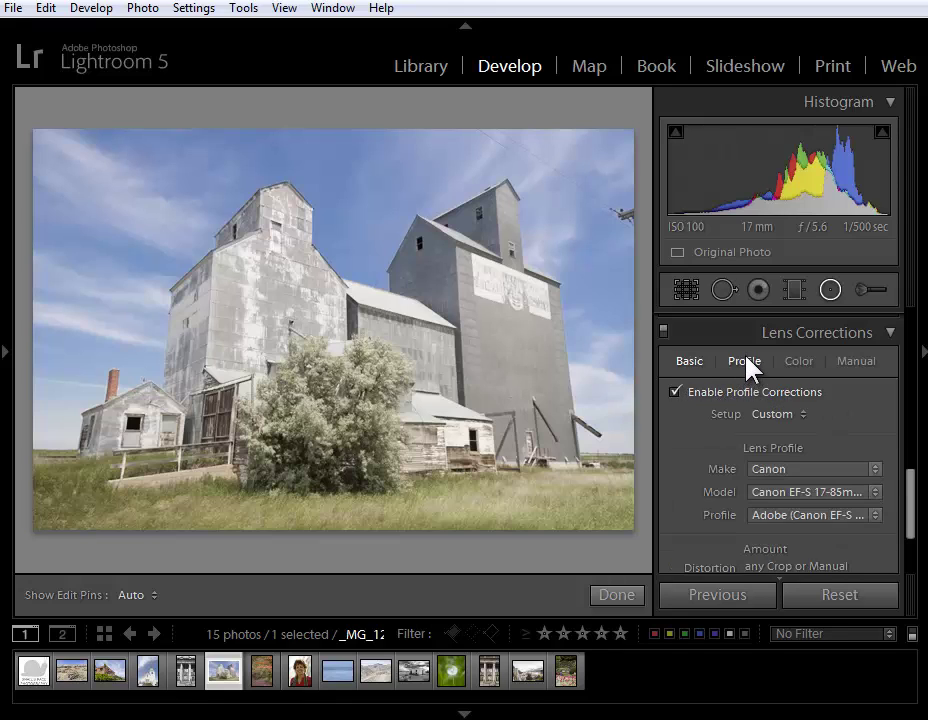
left_click(690, 362)
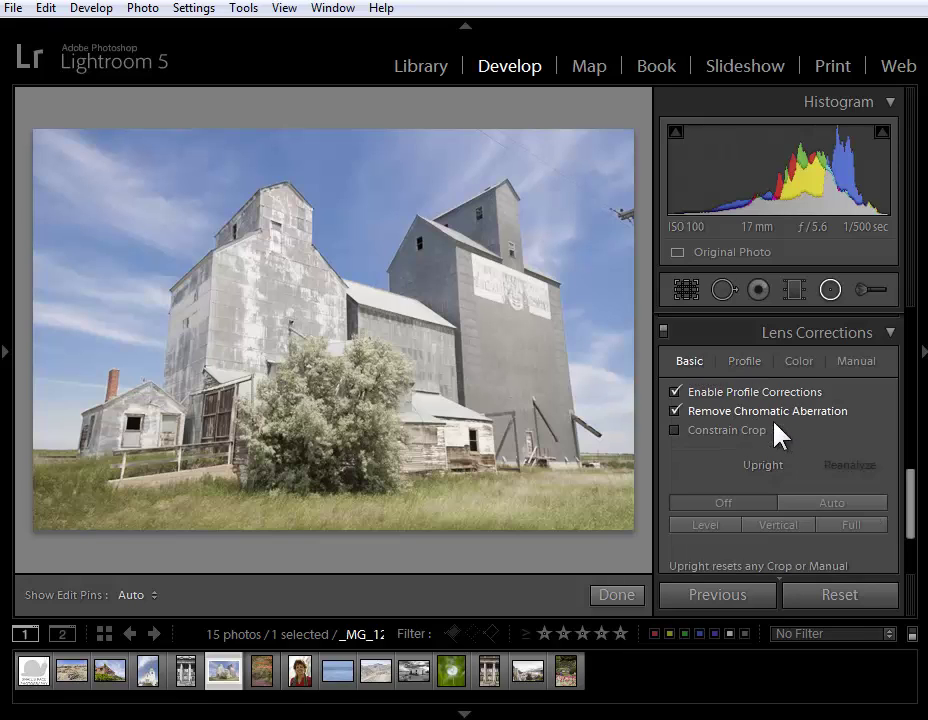
- Compare Upright Auto, Level and Full perspective corrections, settling on Auto
left_click(830, 503)
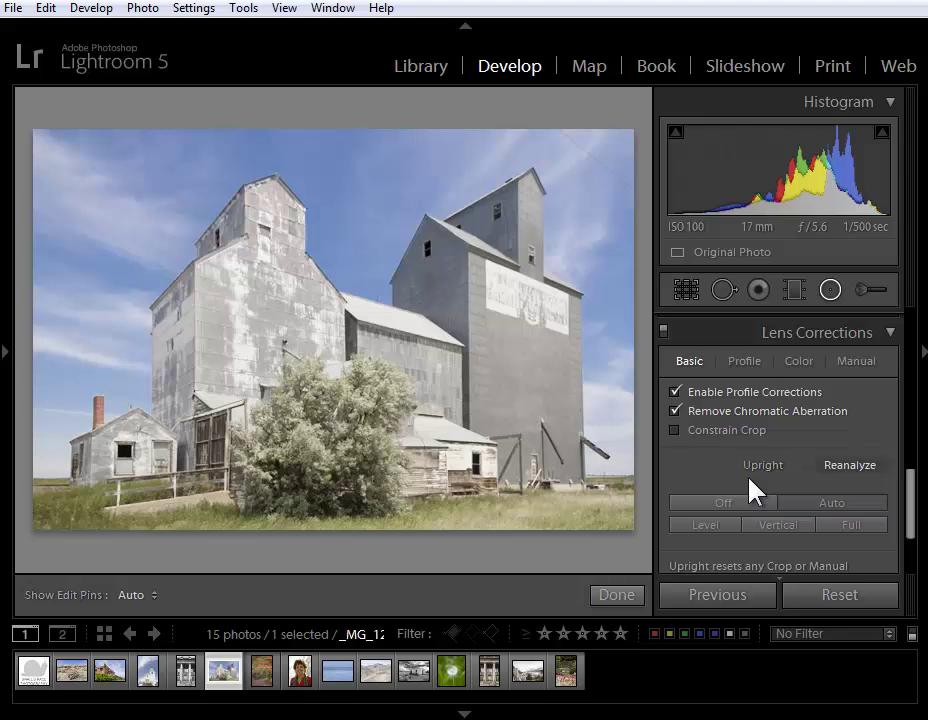
left_click(722, 530)
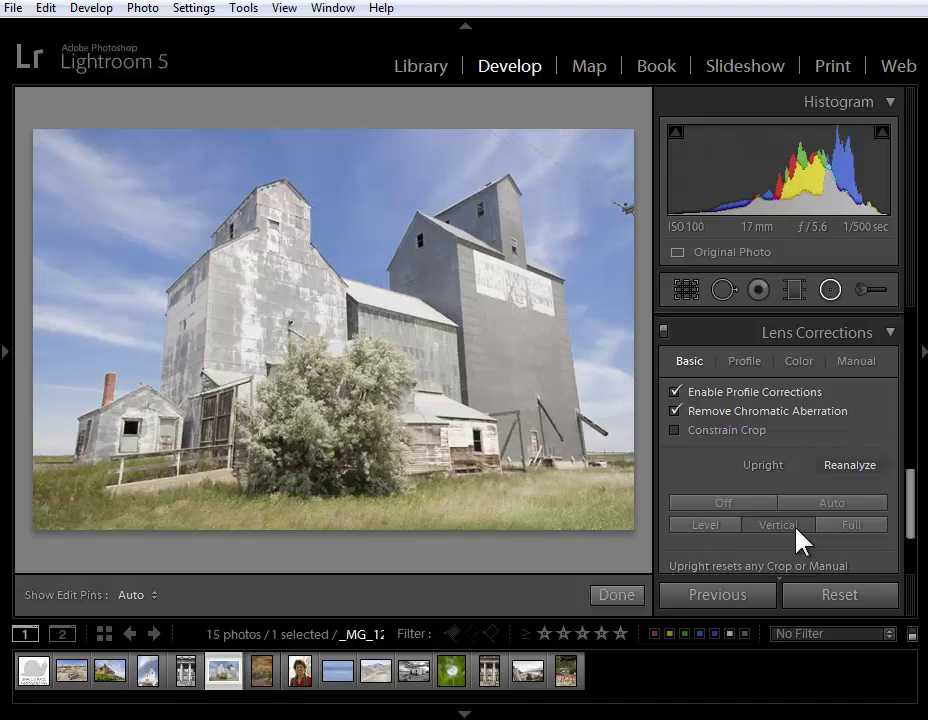
left_click(835, 525)
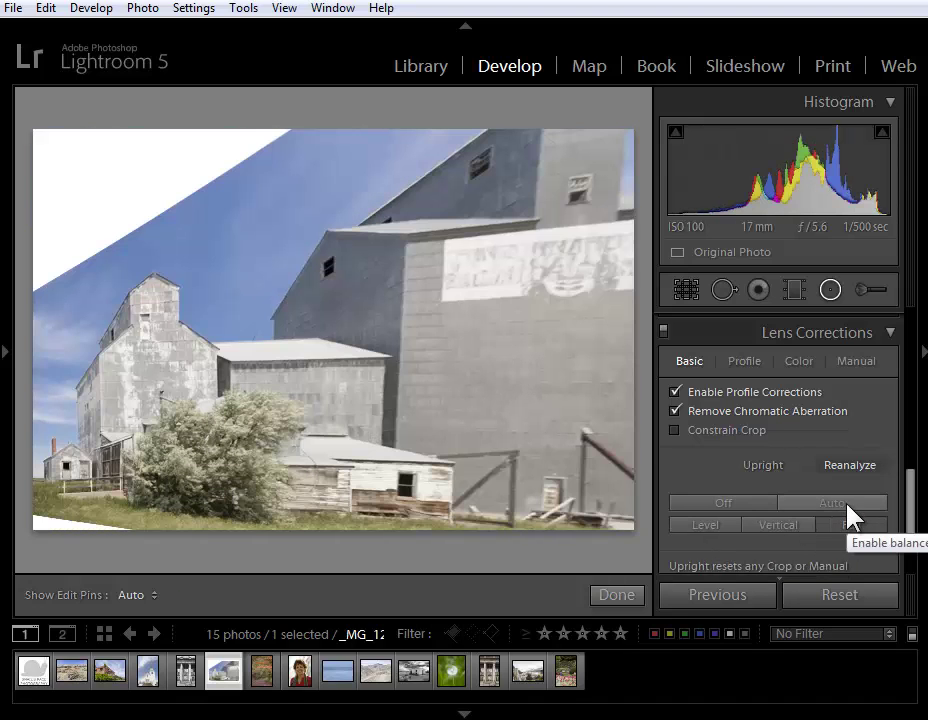
left_click(840, 510)
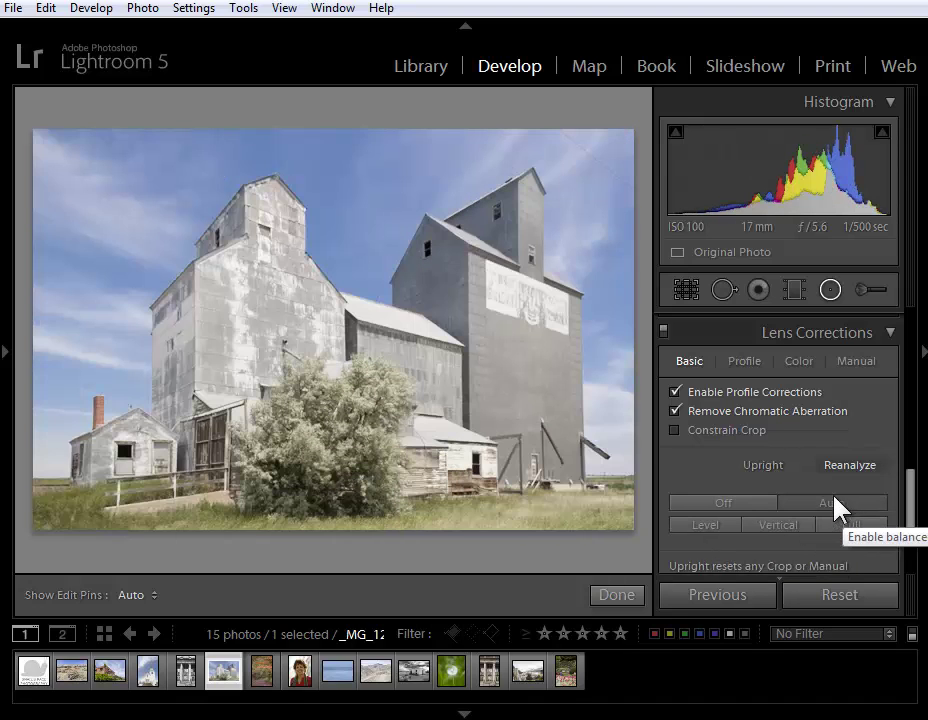
- Set the histogram to show Lab color info, then finish with the Radial Filter tool
right_click(789, 168)
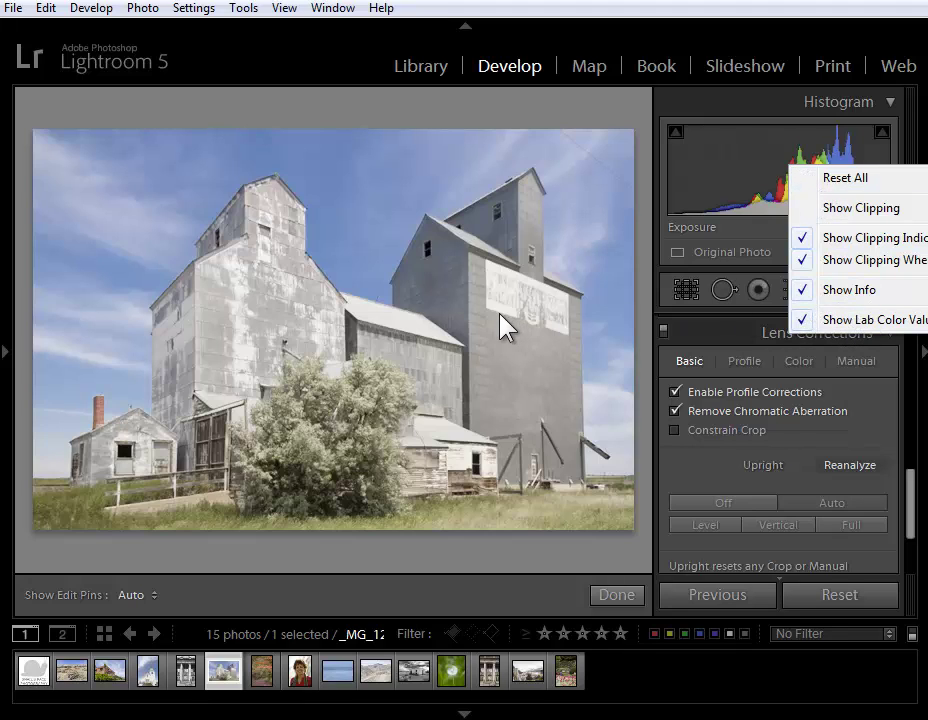
left_click(379, 6)
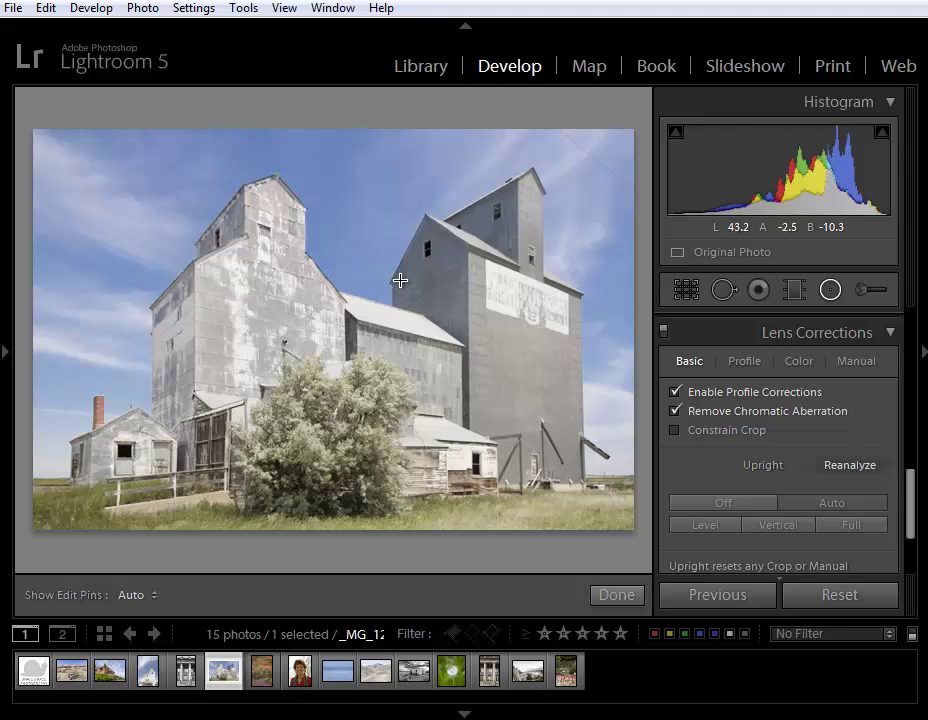
left_click(616, 594)
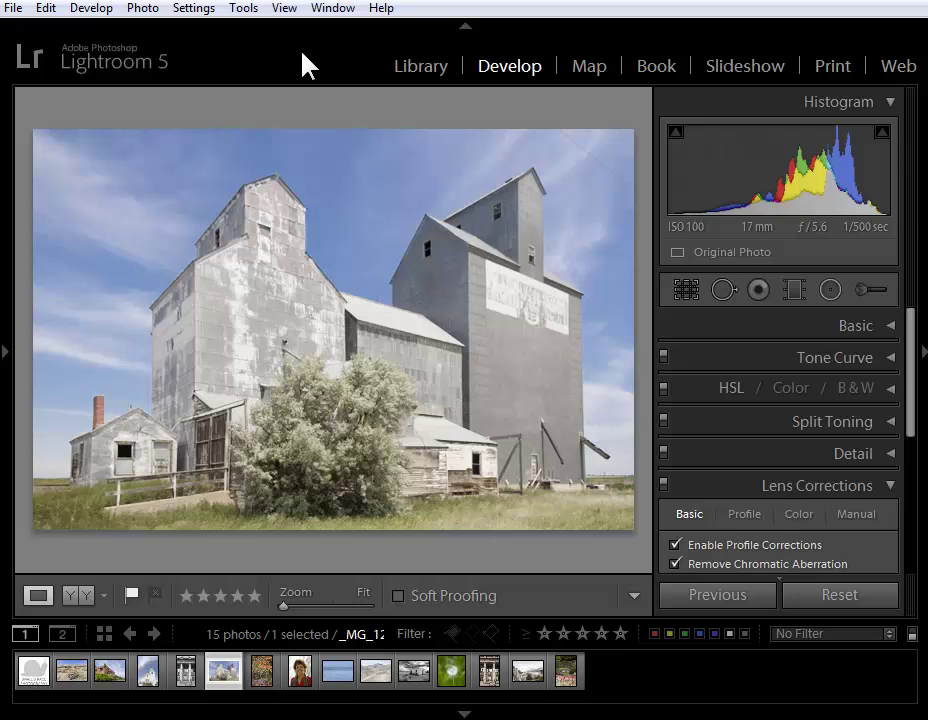
- Add a grid overlay to the photo with size 16 and opacity 42
left_click(280, 9)
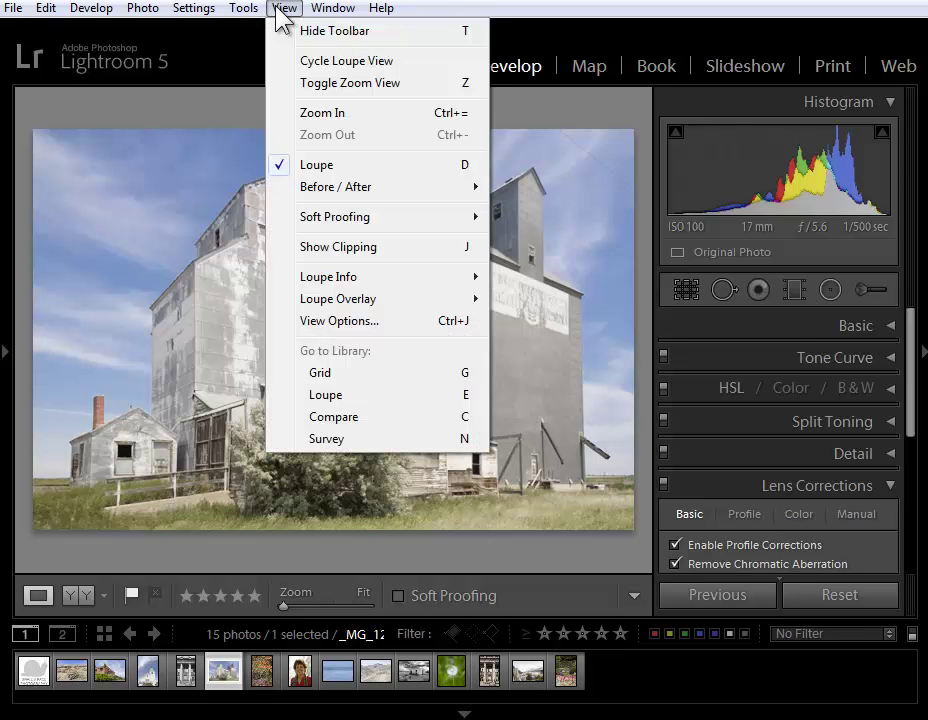
mouse_move(345, 299)
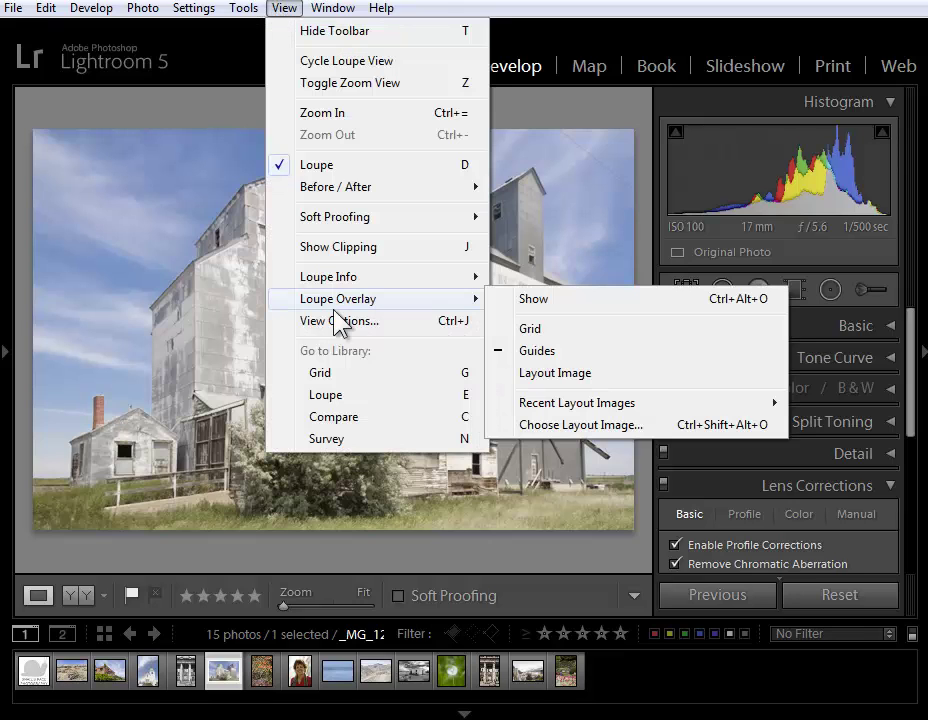
left_click(538, 329)
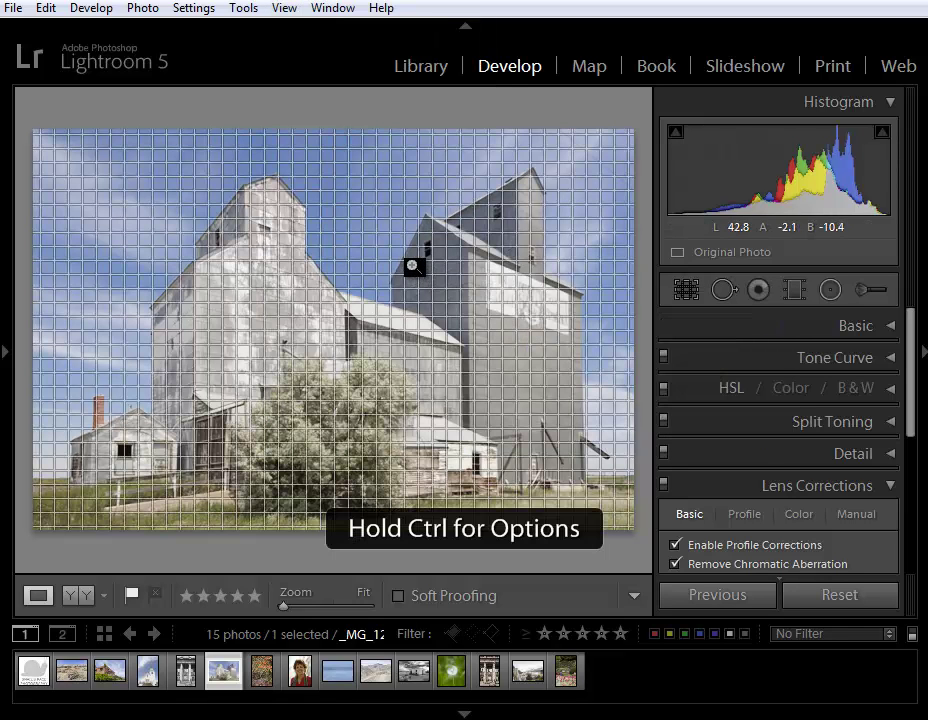
key("ctrl")
mouse_move(313, 113)
left_mouse_down()
mouse_move(408, 113)
mouse_move(325, 110)
left_mouse_up()
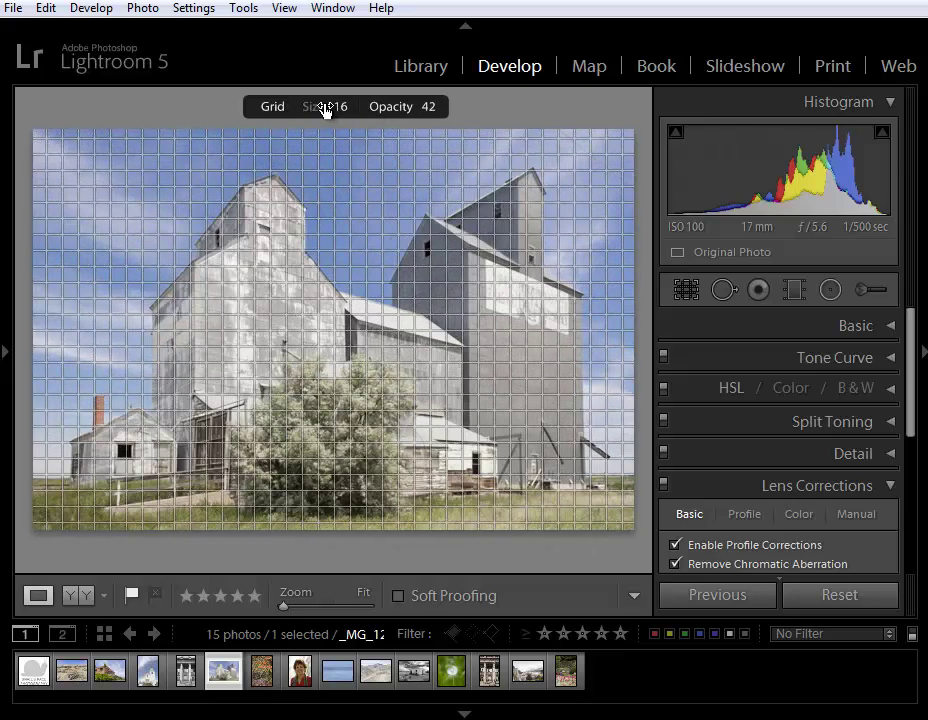
left_click(284, 8)
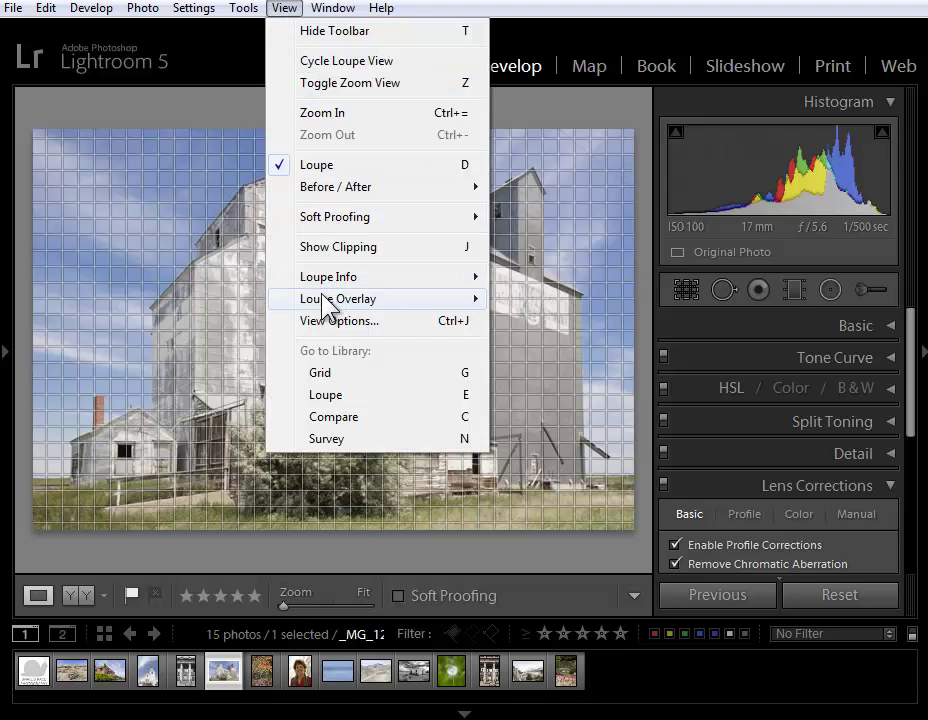
- Add guide overlays and center their crossing on the tall grain elevator
mouse_move(474, 300)
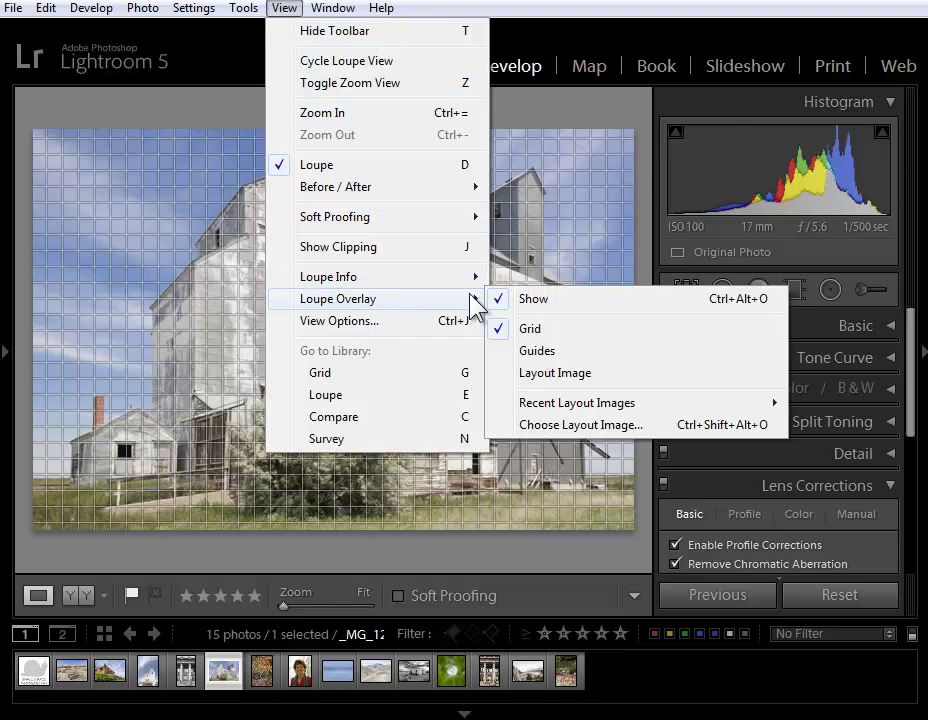
left_click(534, 349)
left_click(271, 240)
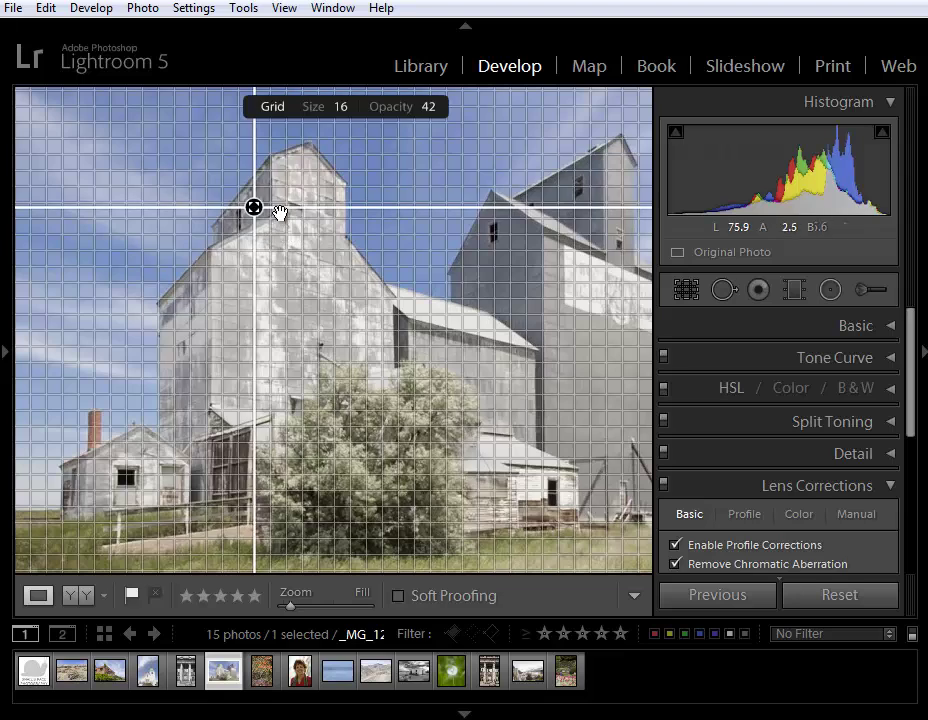
left_click_drag(284, 207, 325, 346)
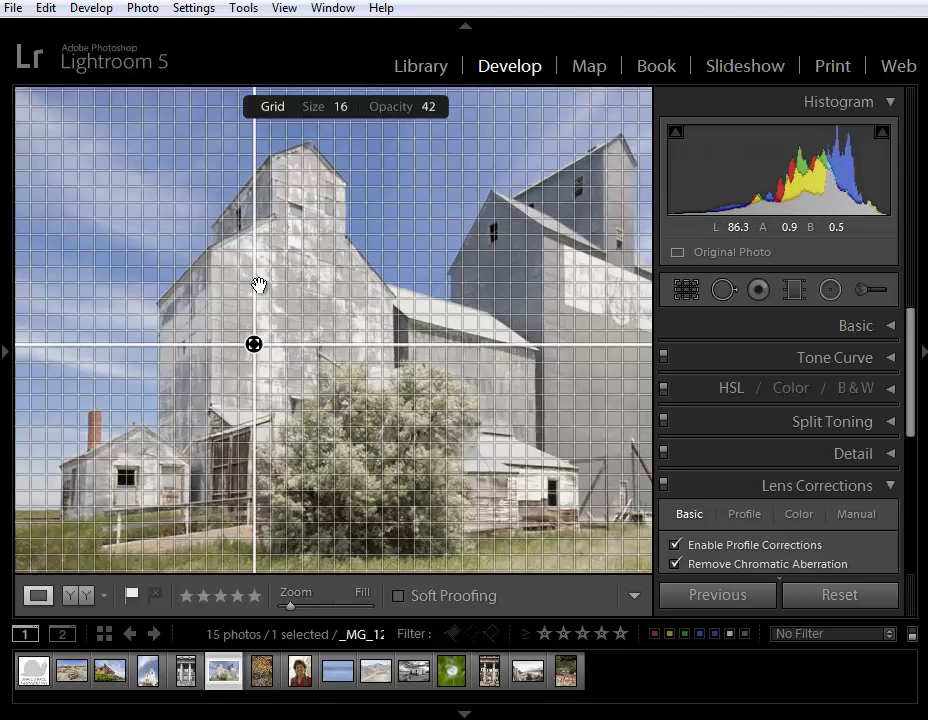
left_click_drag(257, 280, 311, 280)
- Toggle the grid and guide overlays on and off with Ctrl+Alt+O, leaving them hidden
key("ctrl")
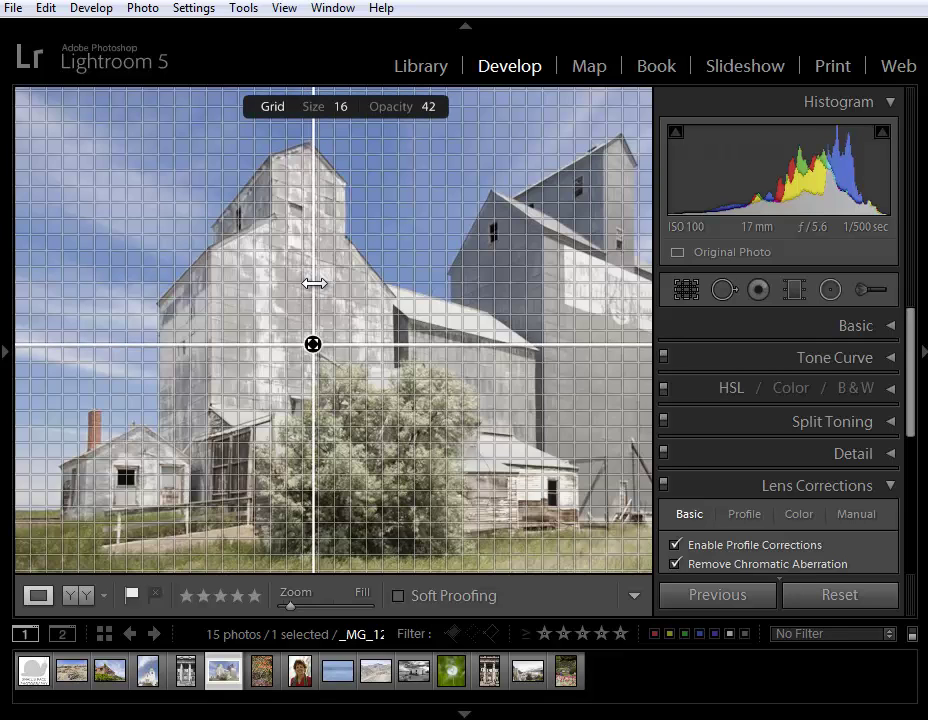
key("alt")
key("ctrl+alt+o")
key("alt")
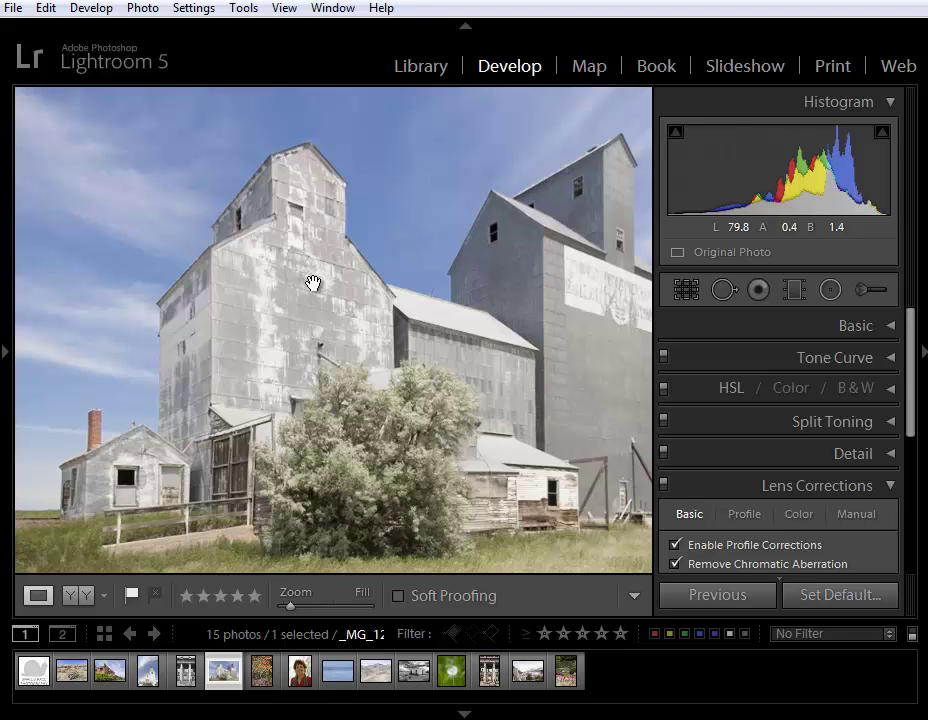
key("ctrl+alt+o")
key("ctrl+alt")
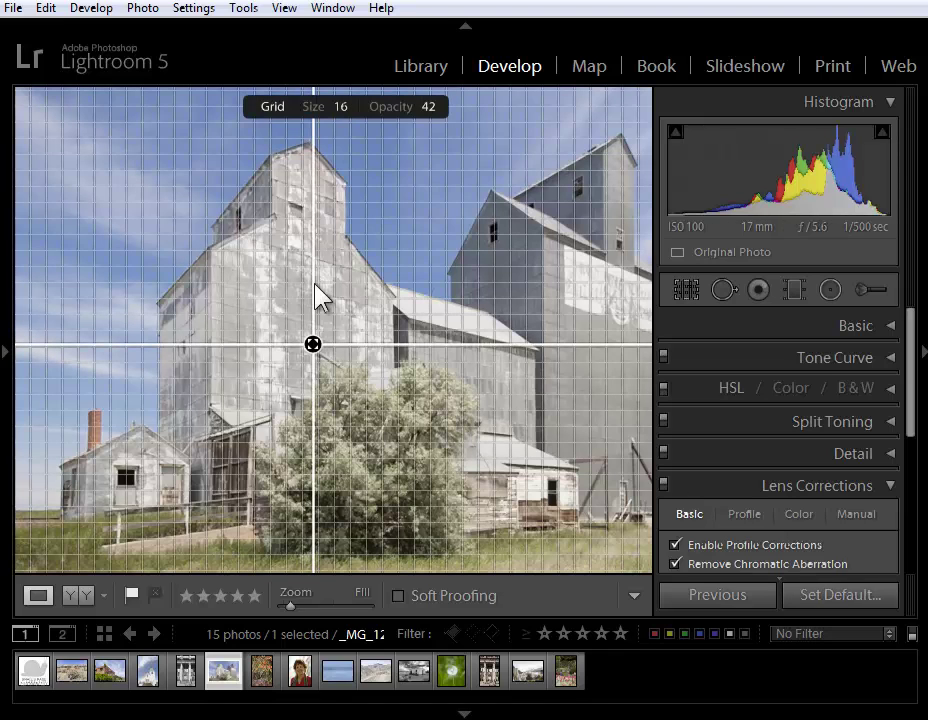
key("ctrl+alt+o")
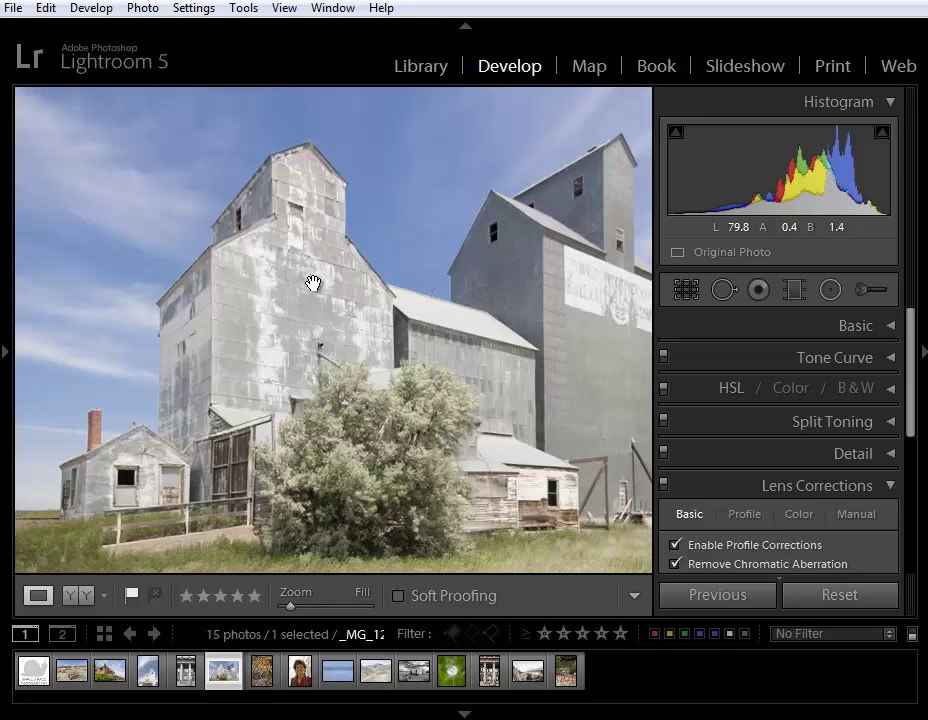
- Fit the grain elevator photo, step through the capitol and Juneau photos, then return to Library grid
left_click(313, 284)
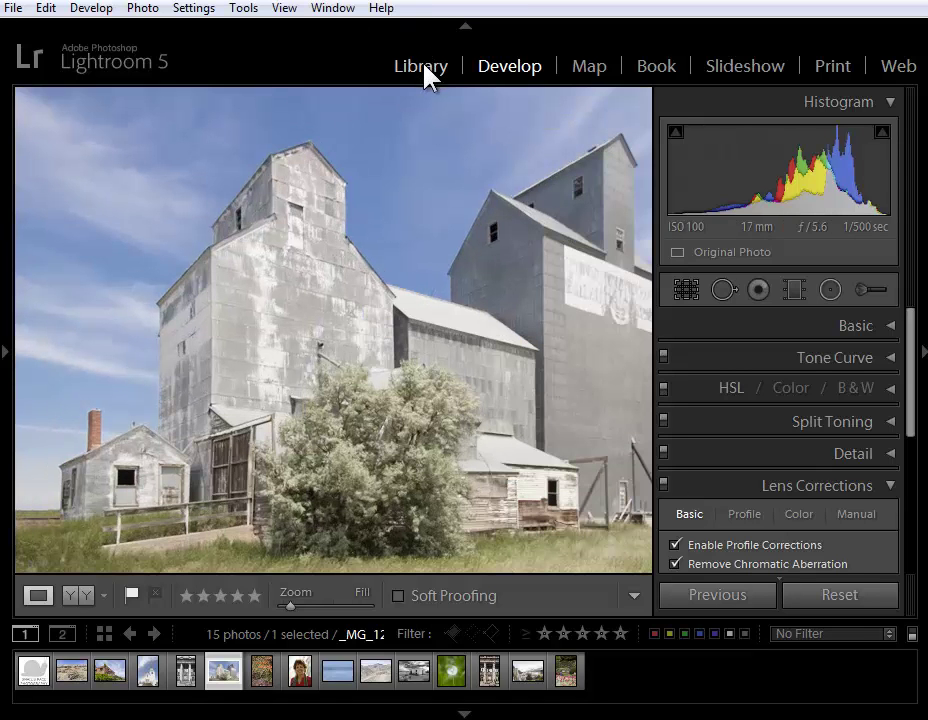
left_click(423, 67)
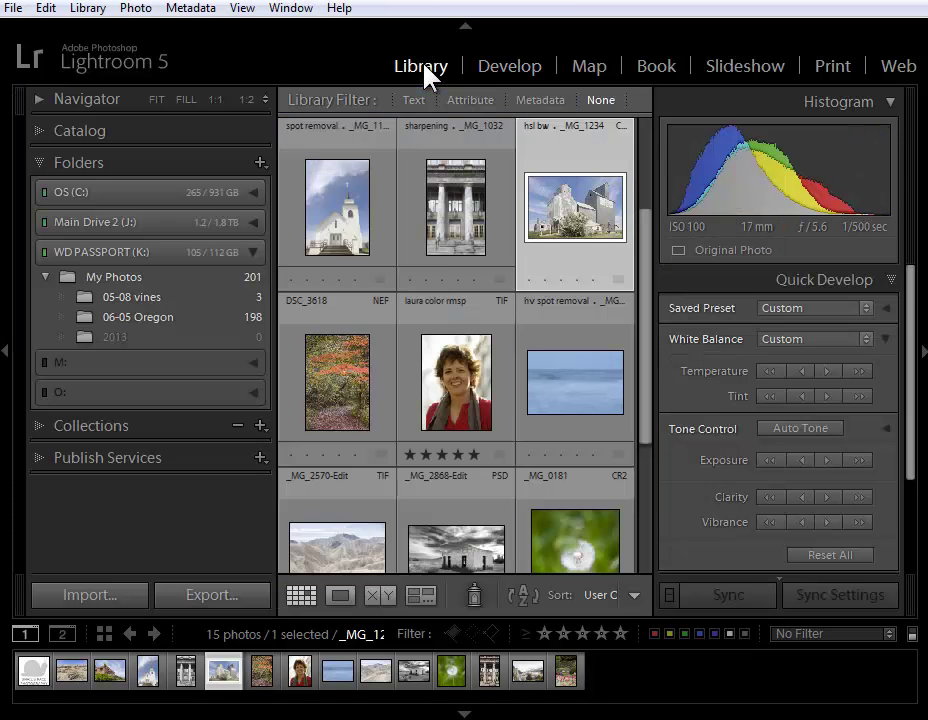
left_click(500, 68)
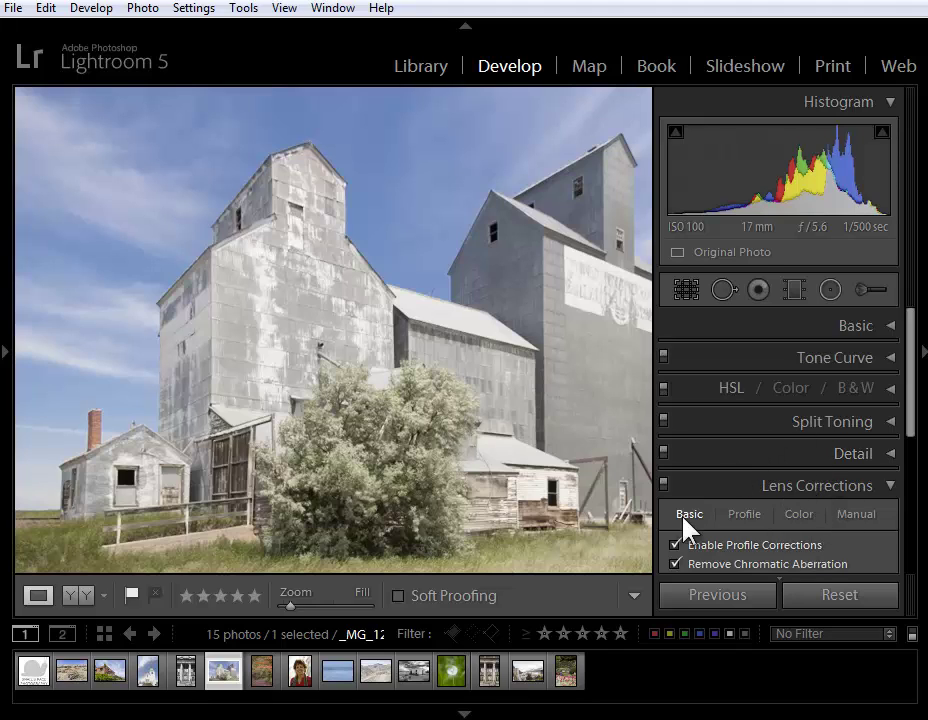
left_click(496, 672)
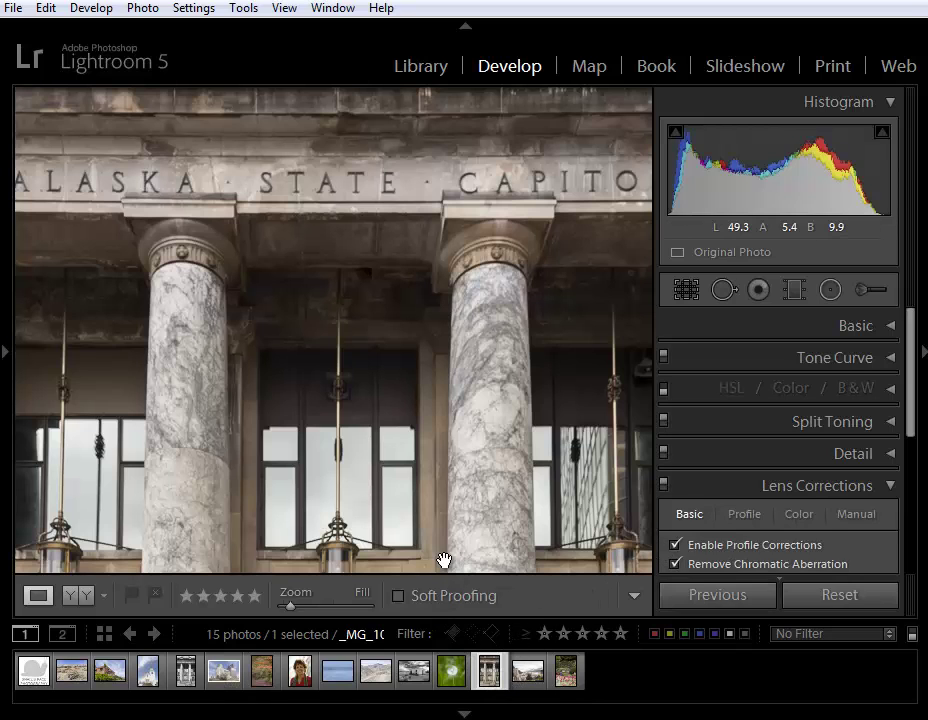
key("Right")
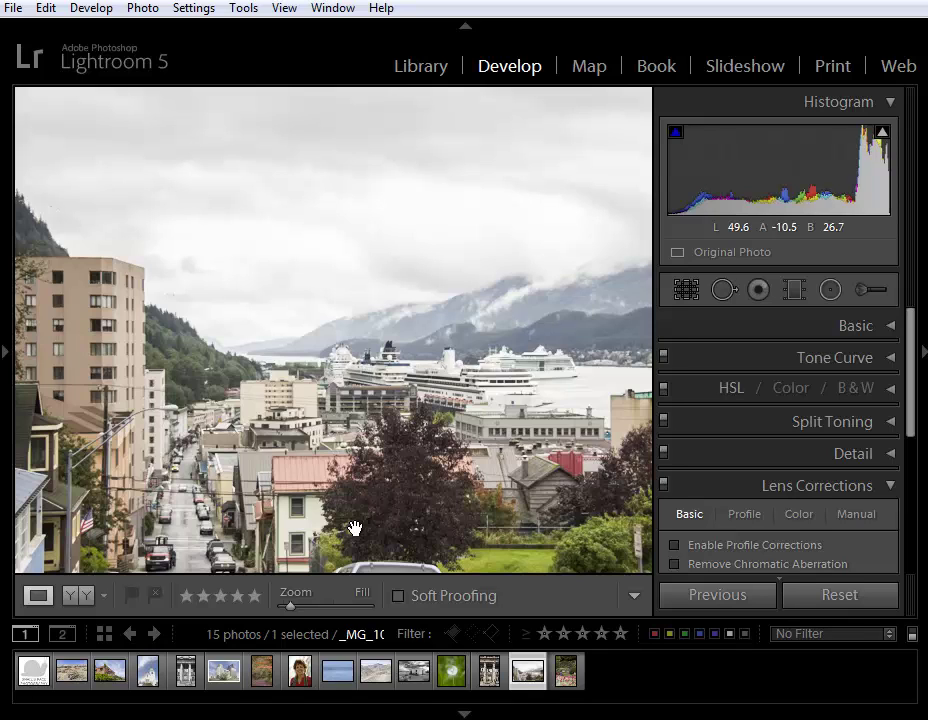
key("g")
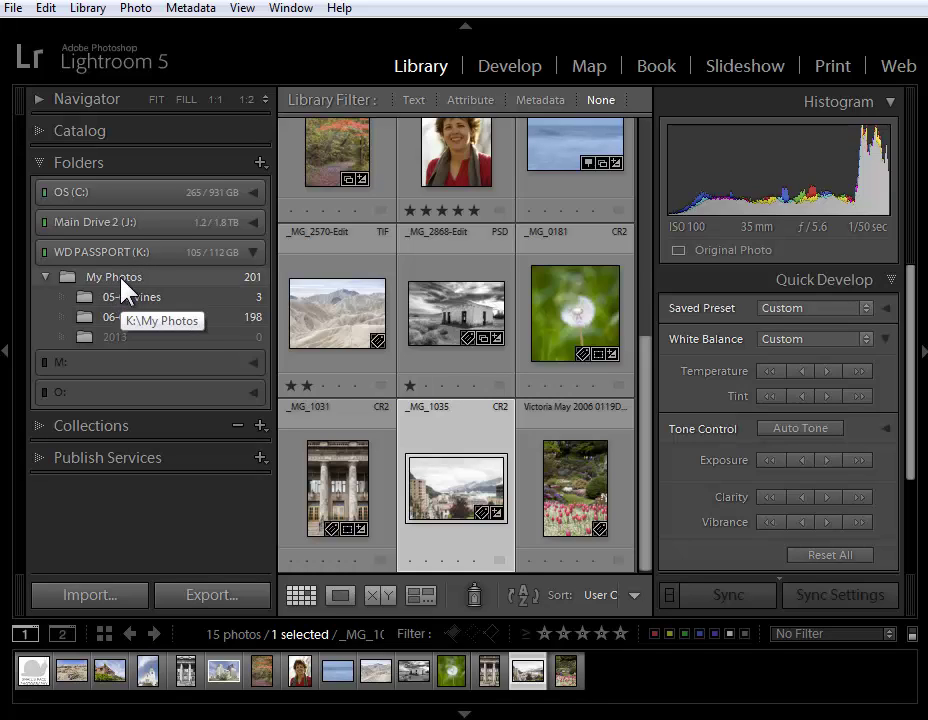
- Build smart previews for the photos from the Library menu
left_click(88, 8)
mouse_move(70, 530)
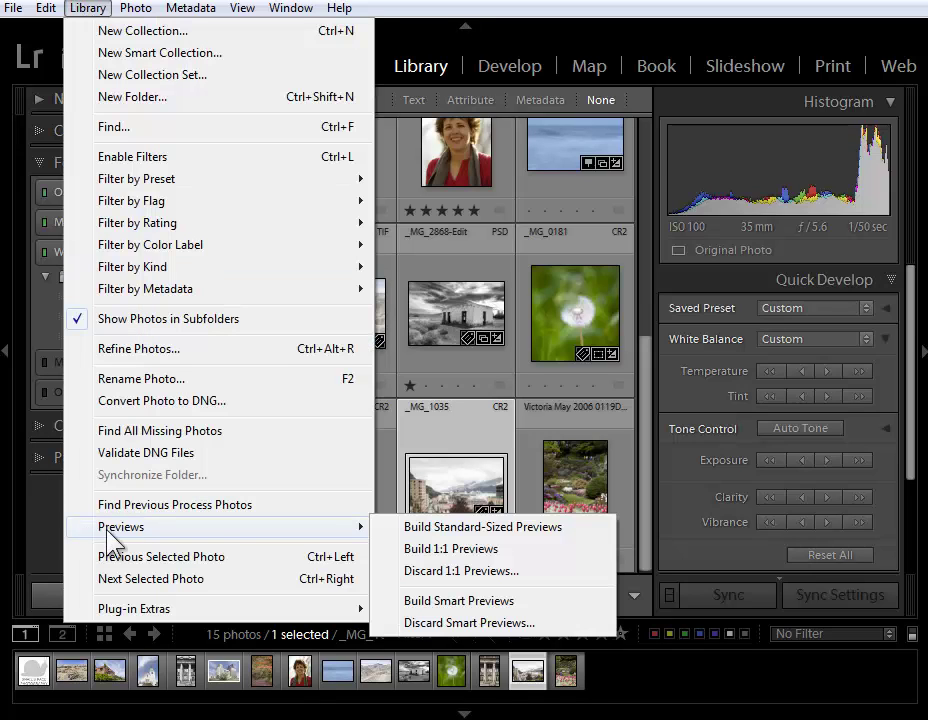
left_click(504, 1)
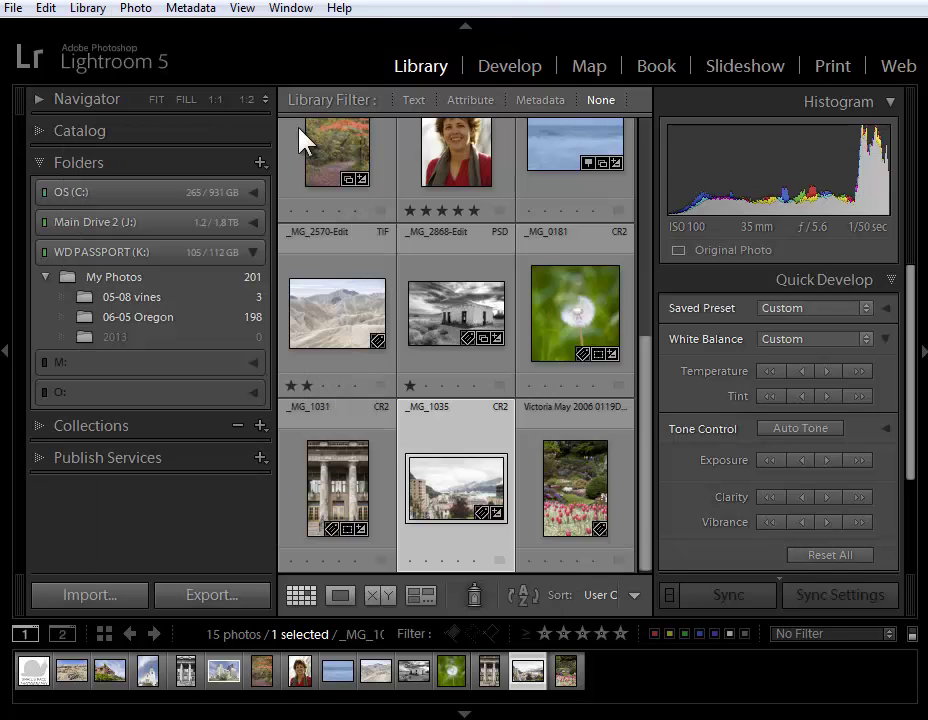
- Open the My Photos folder and view chain-link photo _MG_5653 in Loupe, then in Develop
left_click(106, 280)
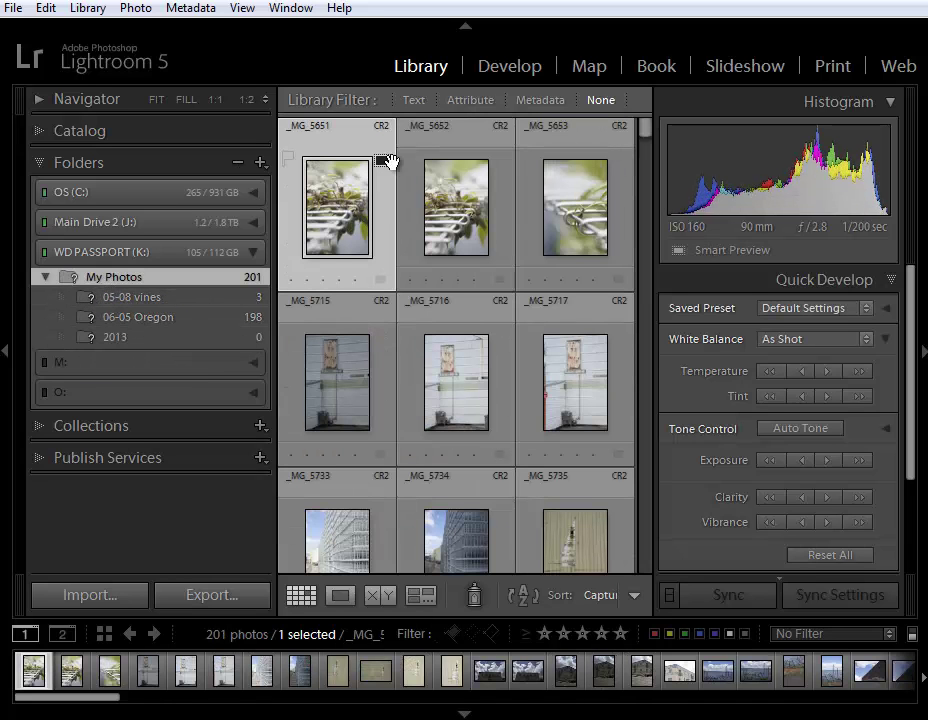
left_click(460, 180)
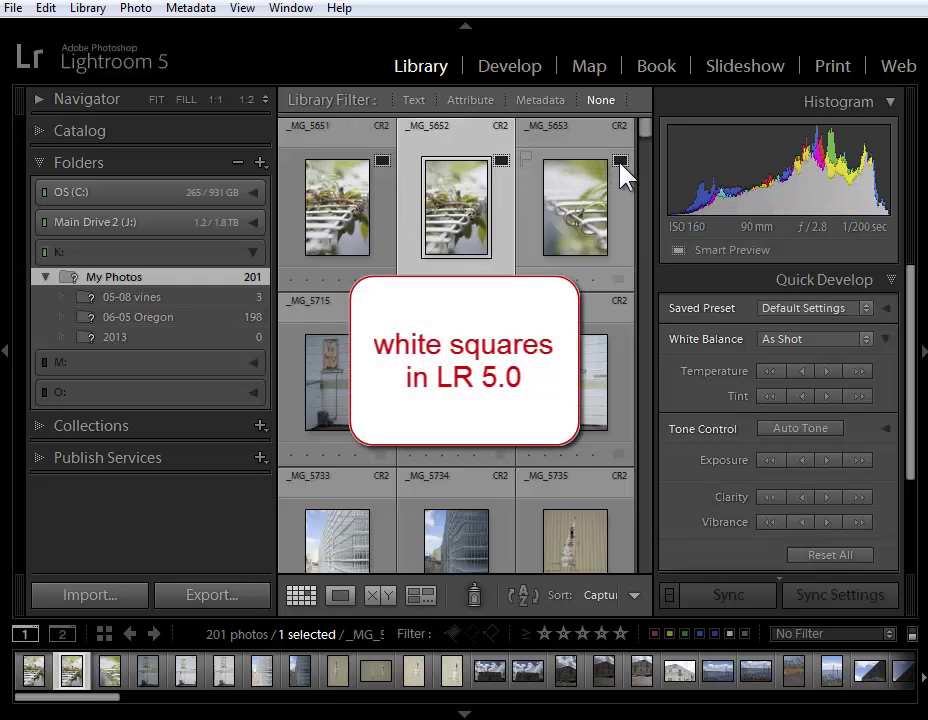
mouse_move(619, 165)
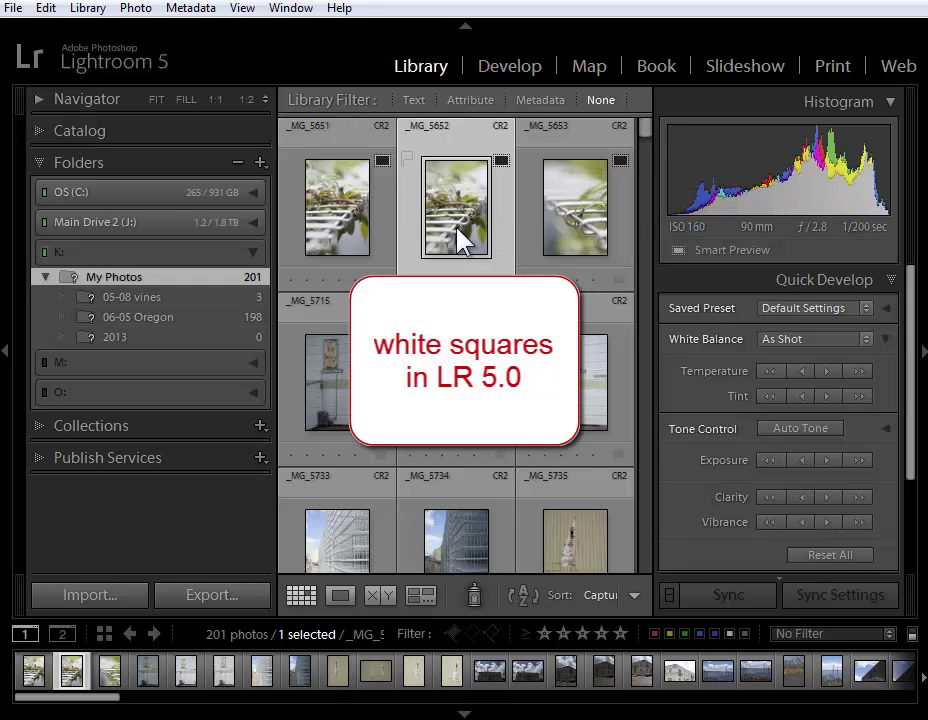
double_click(575, 207)
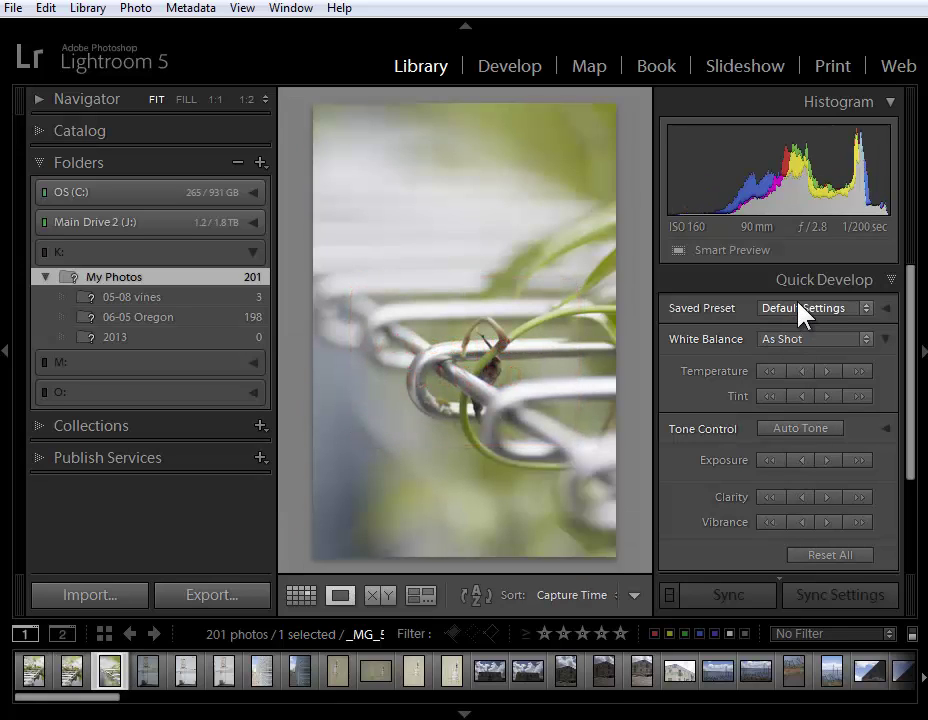
left_click(508, 68)
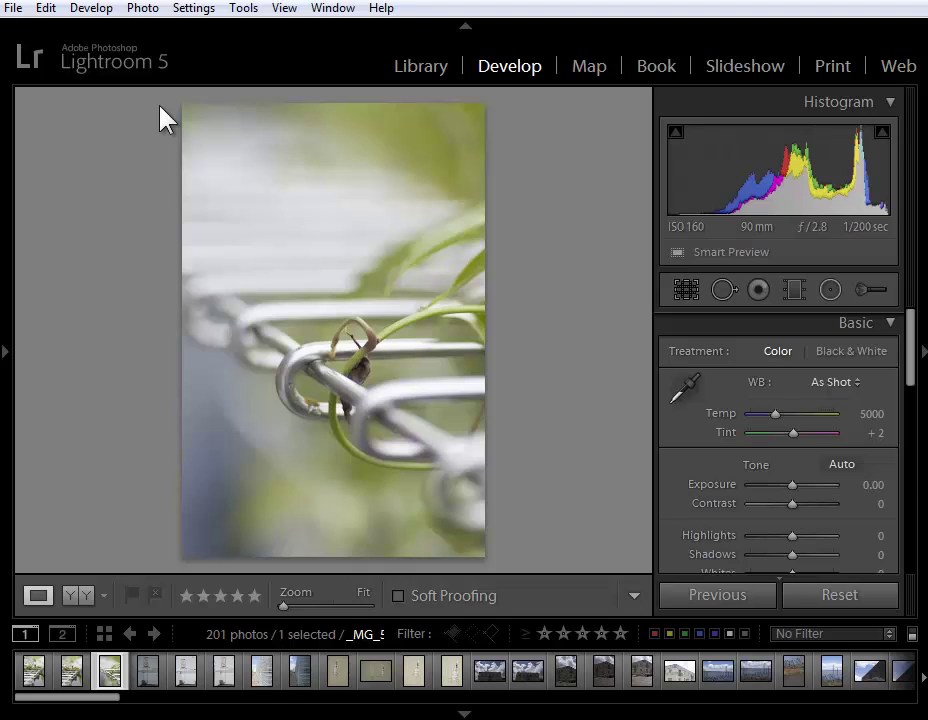
- Return to the Library module, showing the chain photo _MG_5653.CR2 from its Smart Preview
left_click(421, 66)
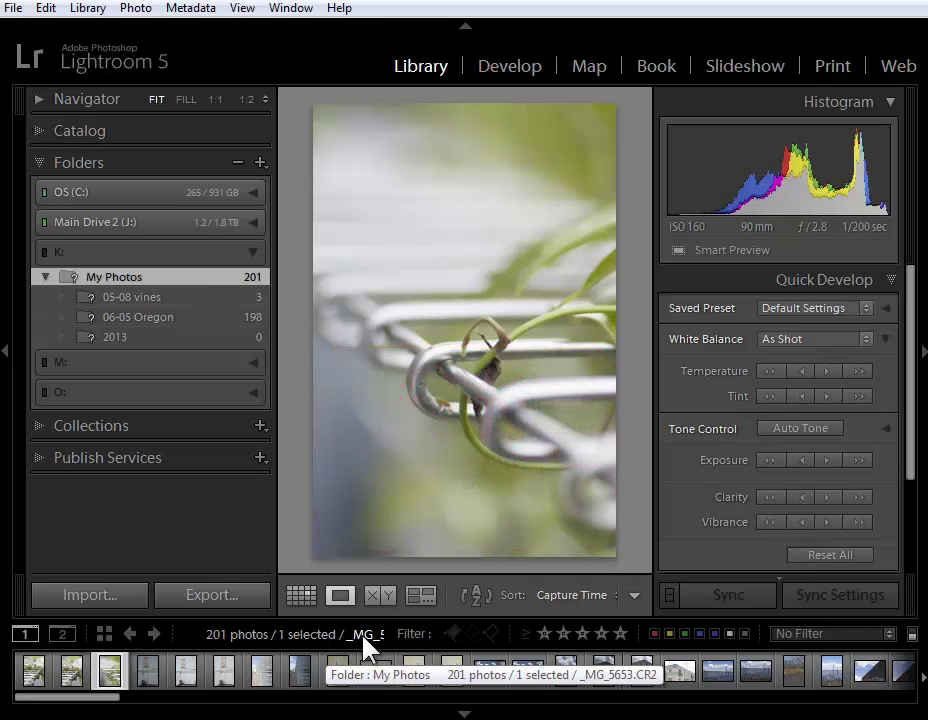
- Load the 00 LR 5 Beta Demos collection from the recent sources list in the filmstrip
left_click(357, 636)
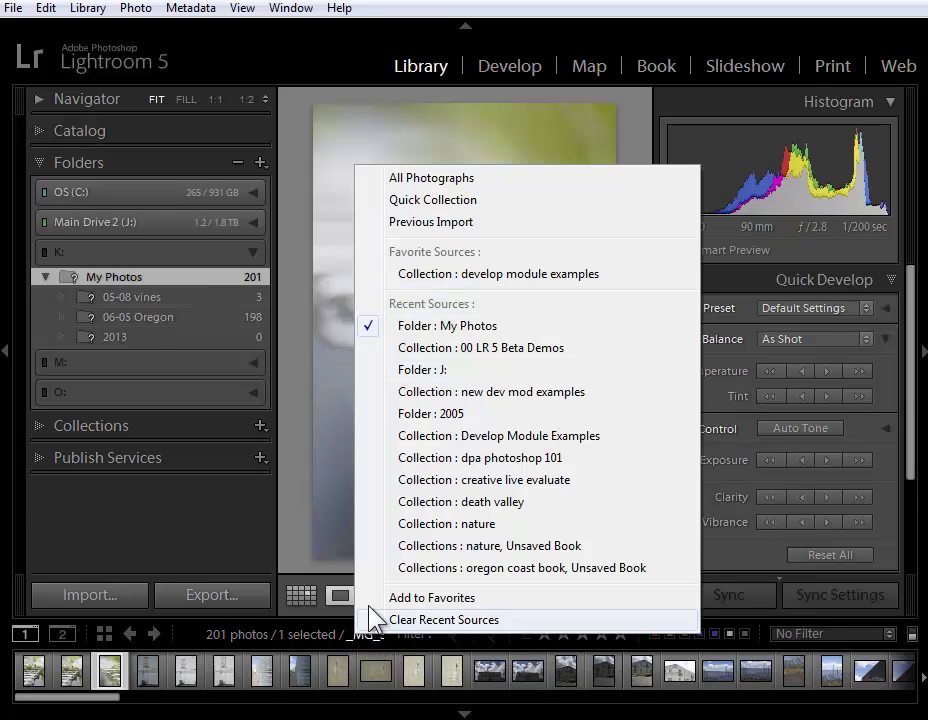
left_click(438, 348)
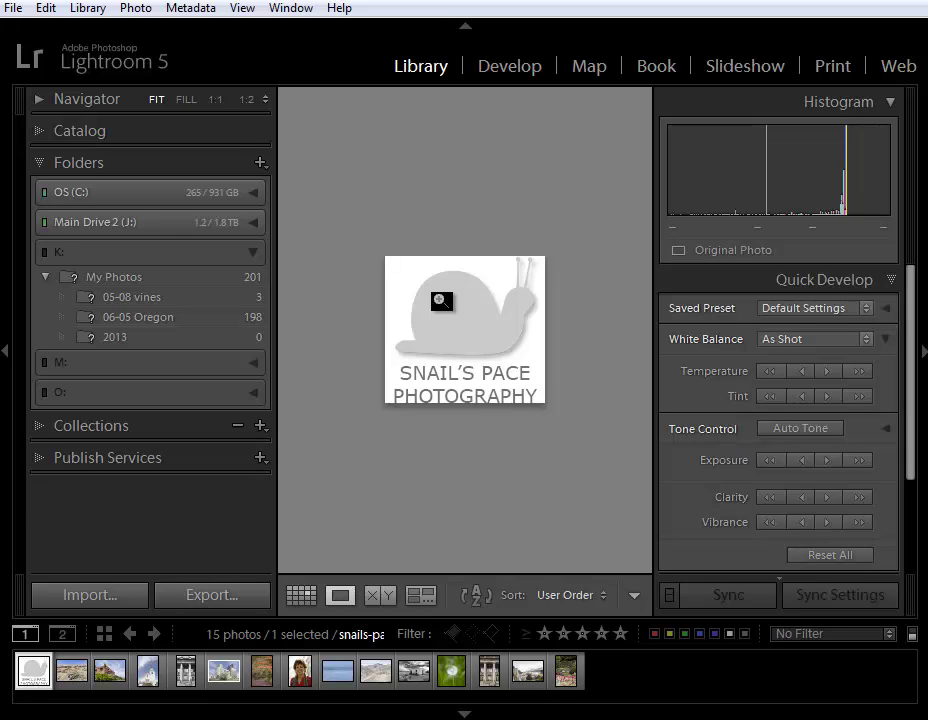
- In the Book module, turn on page numbers at Bottom Corner and scroll the book view
left_click(665, 78)
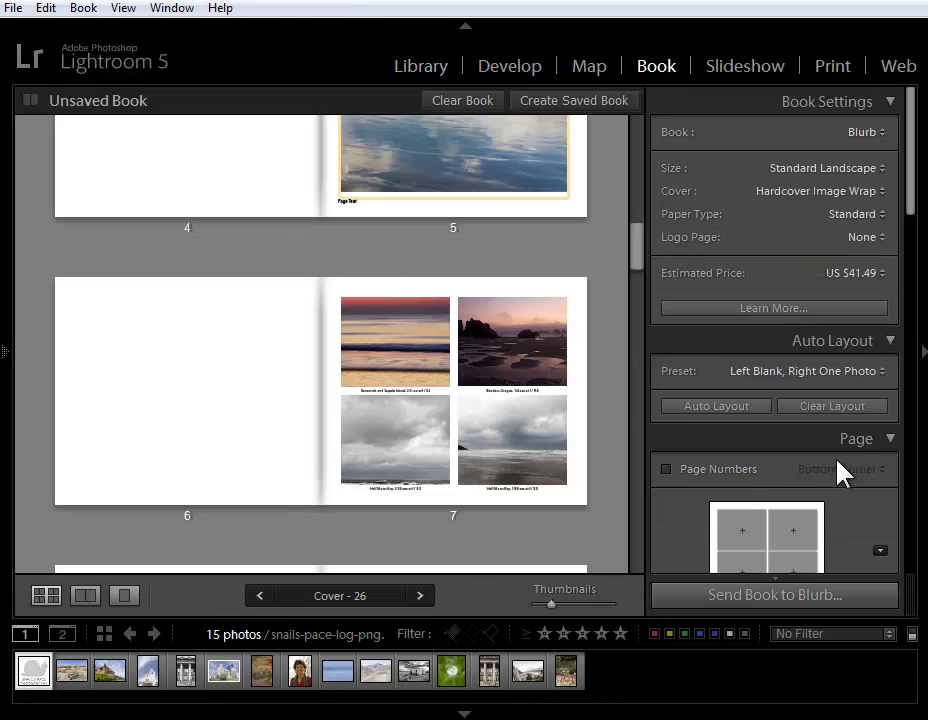
left_click(665, 470)
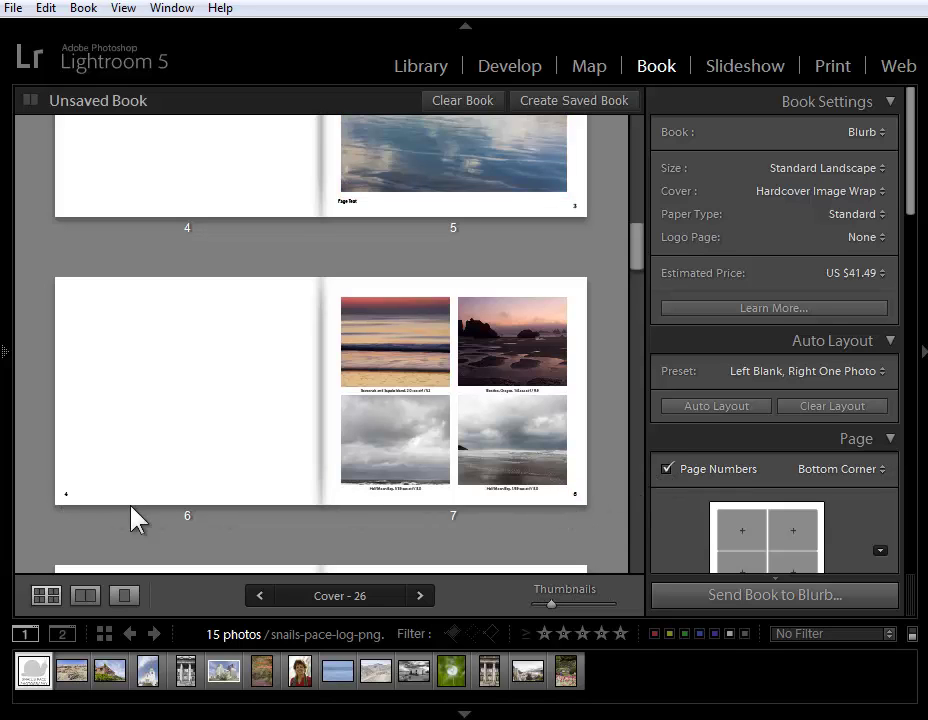
left_click(862, 470)
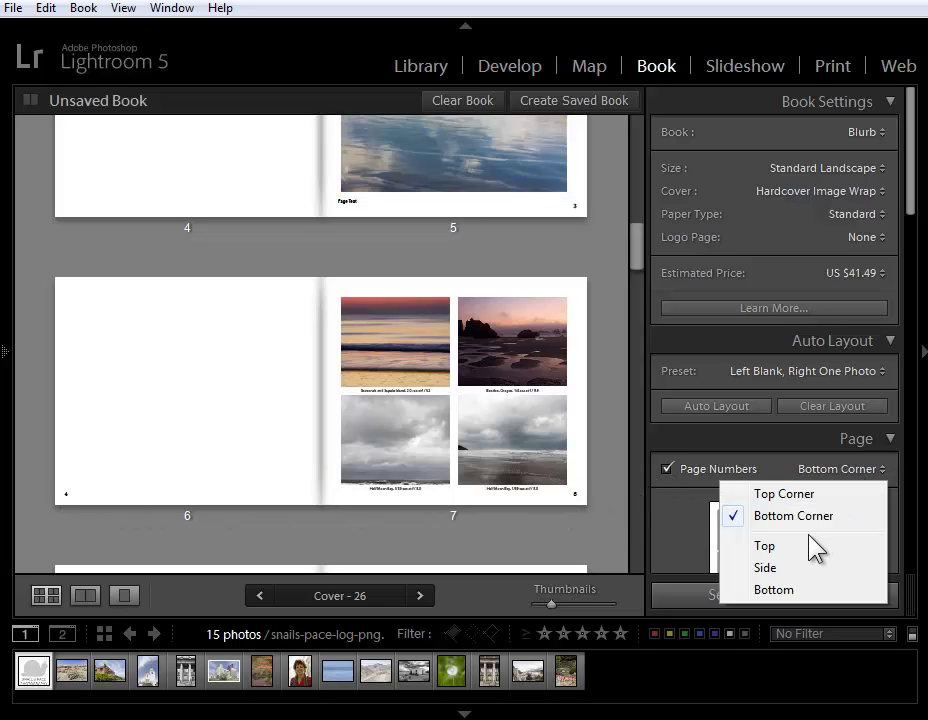
left_click(807, 551)
left_click(864, 470)
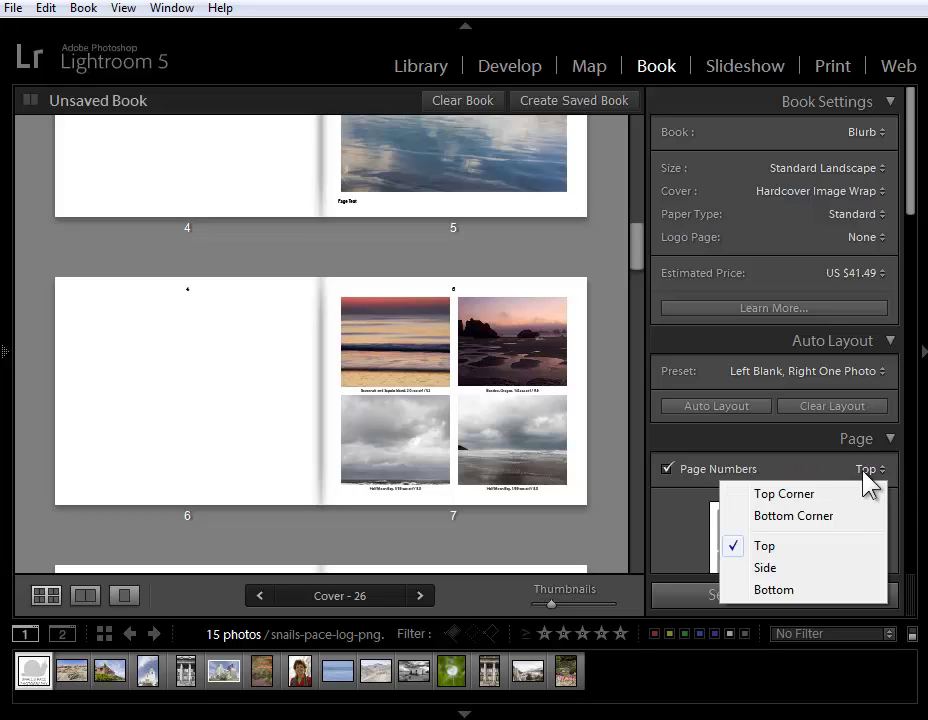
left_click(841, 515)
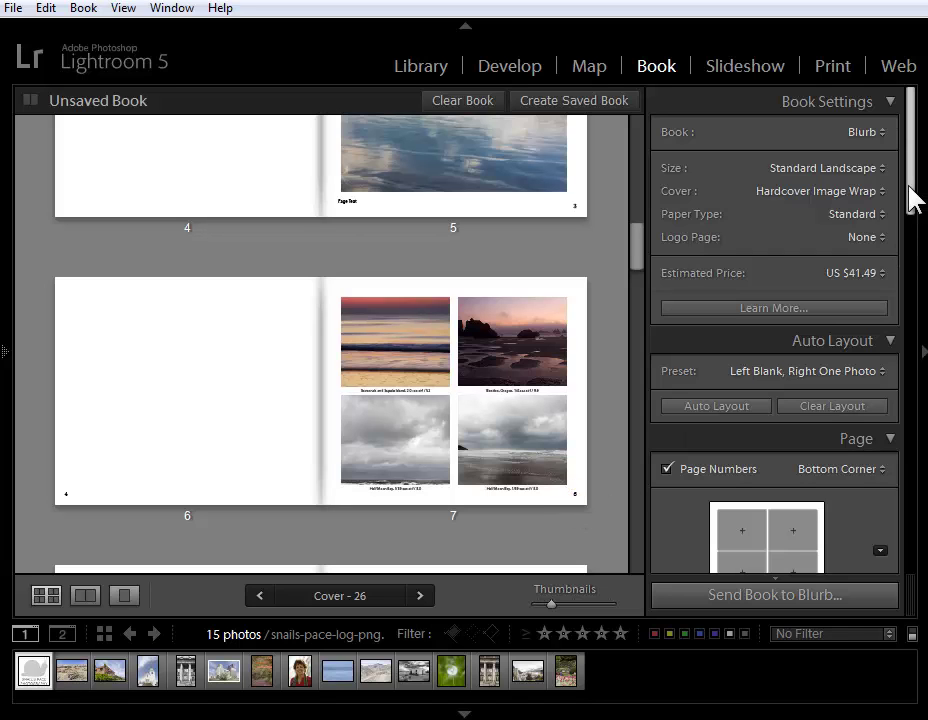
left_click_drag(913, 201, 923, 455)
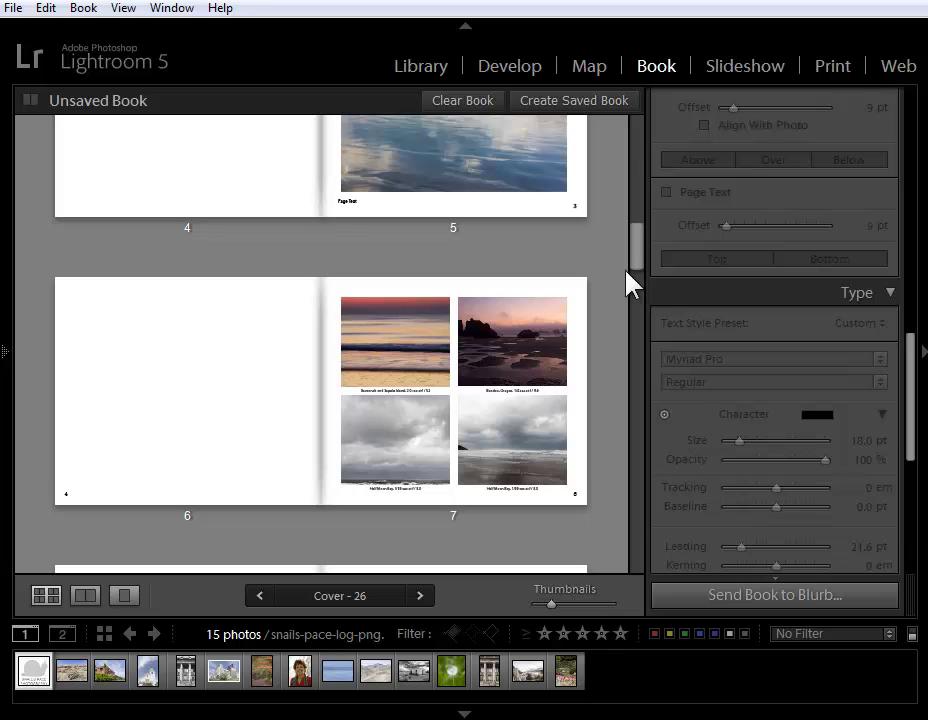
left_click_drag(631, 254, 638, 207)
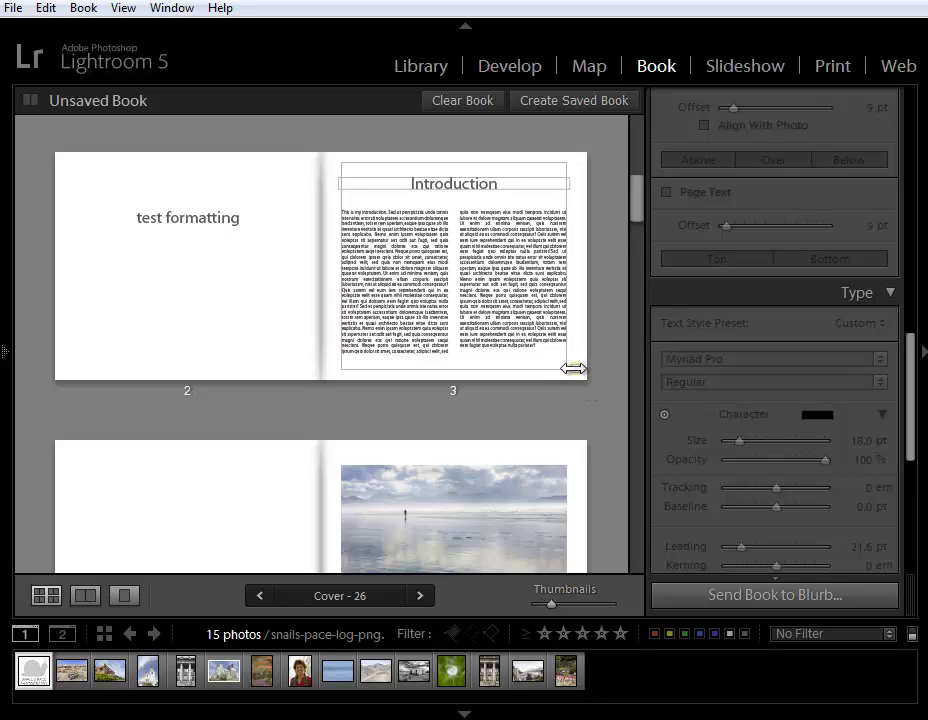
- Scroll the book view down to the spread of pages 6–7 with the seascape photos
scroll(155, 537, "down", 2)
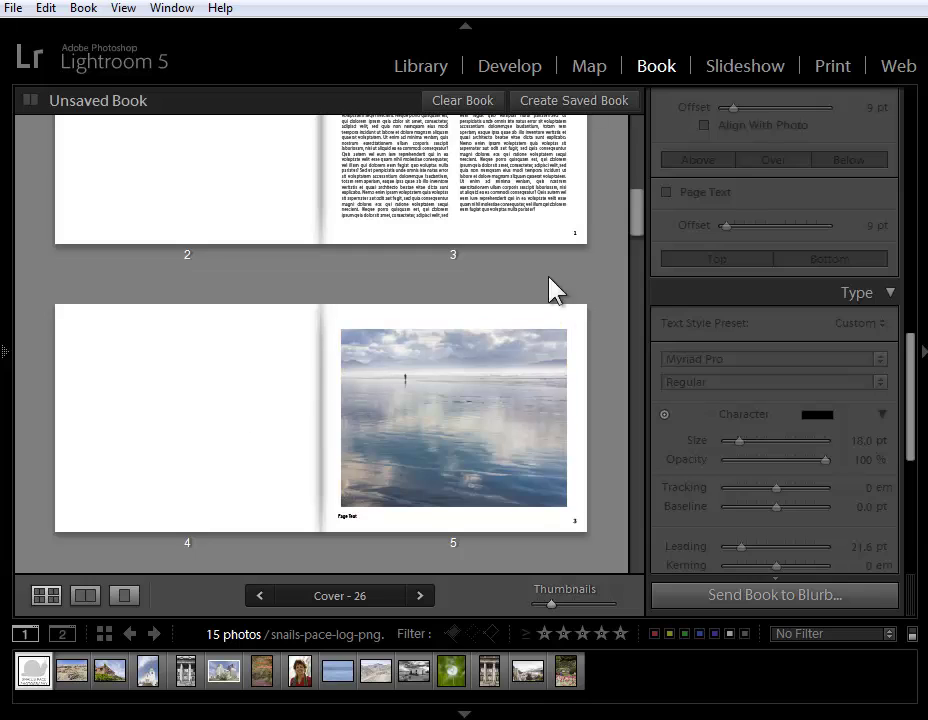
left_click_drag(634, 218, 636, 258)
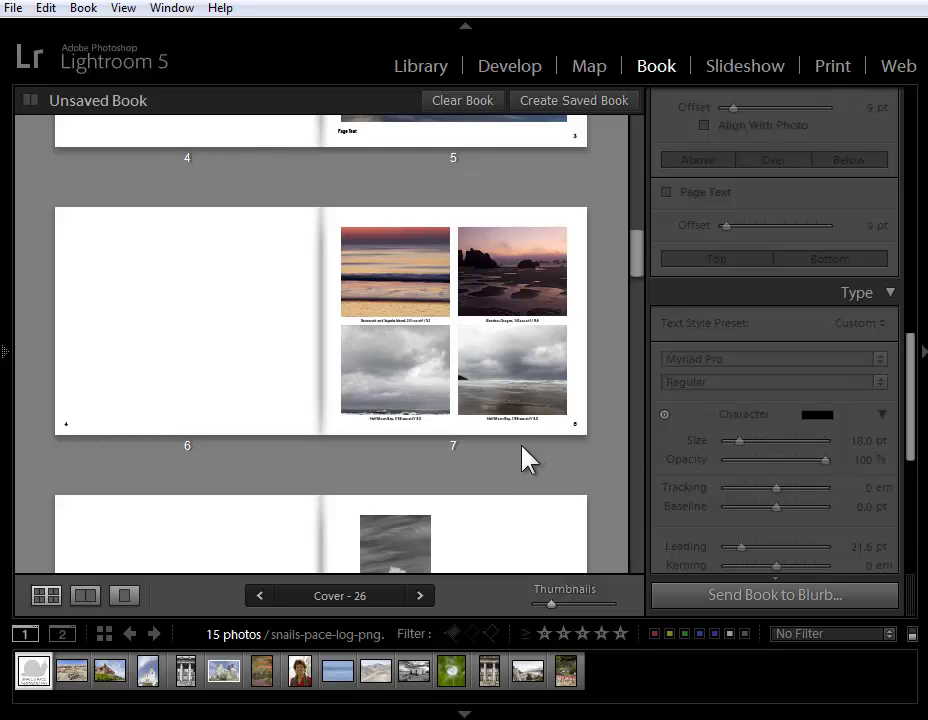
- Save page 7's four-photo captioned layout as a custom page
left_click(460, 443)
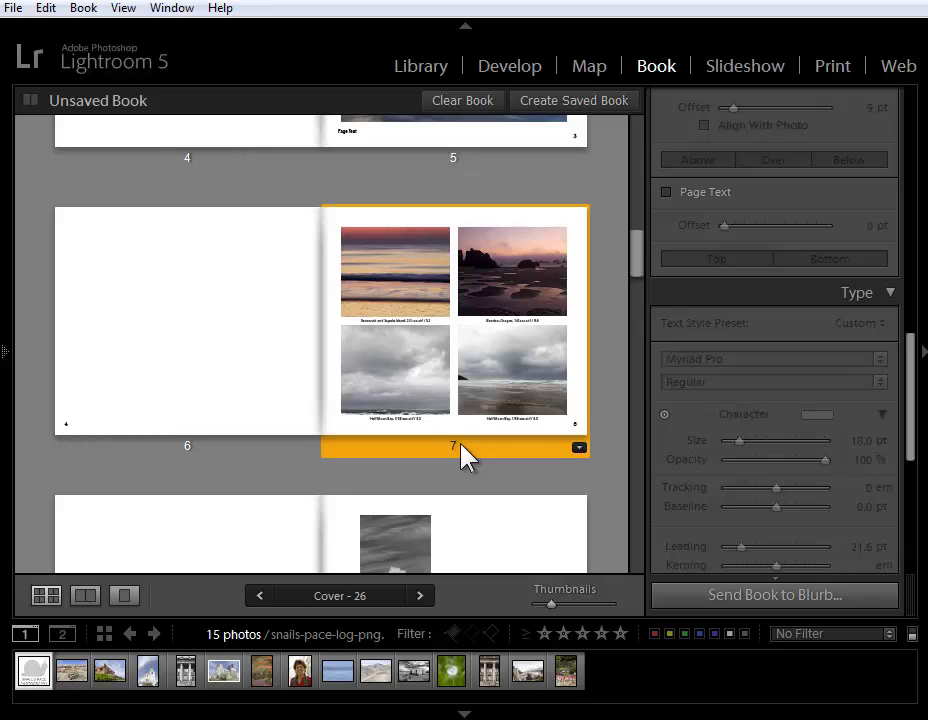
right_click(549, 451)
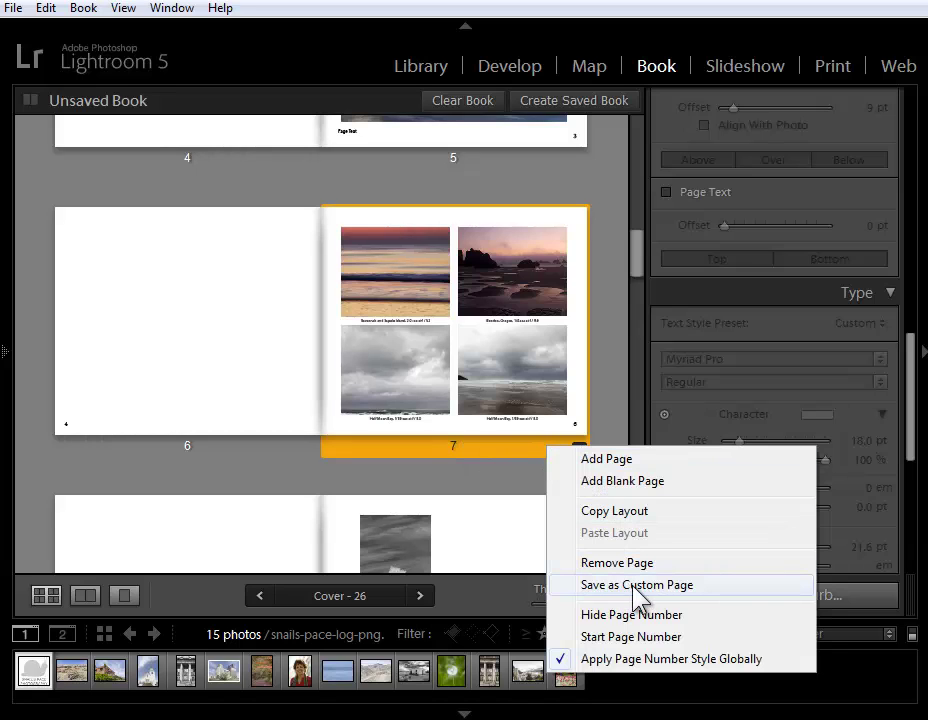
left_click(628, 408)
scroll(918, 385, "up", 4)
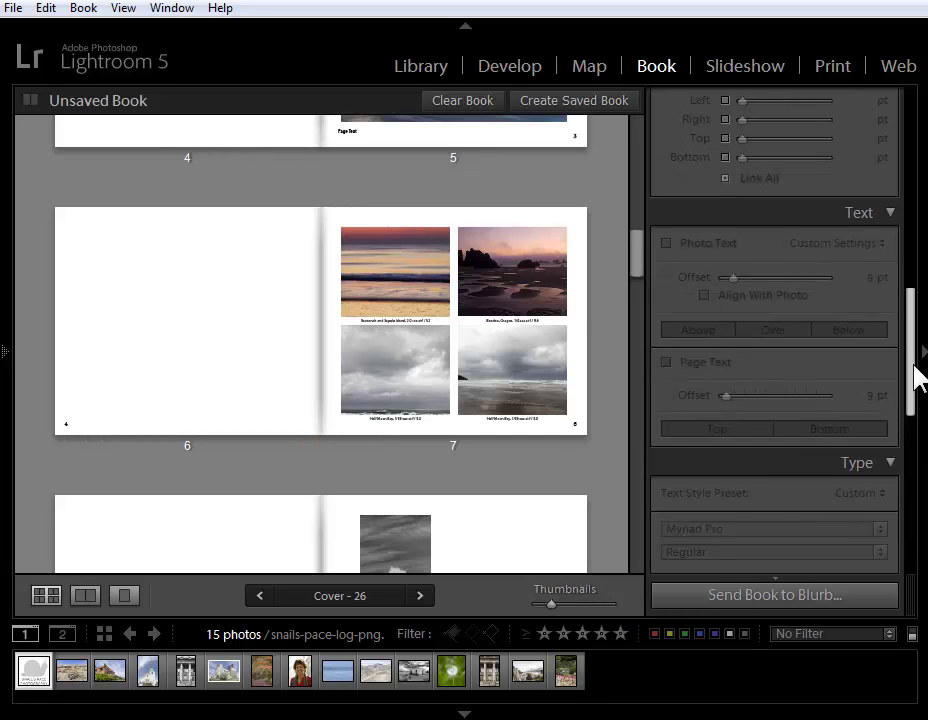
scroll(913, 365, "up", 5)
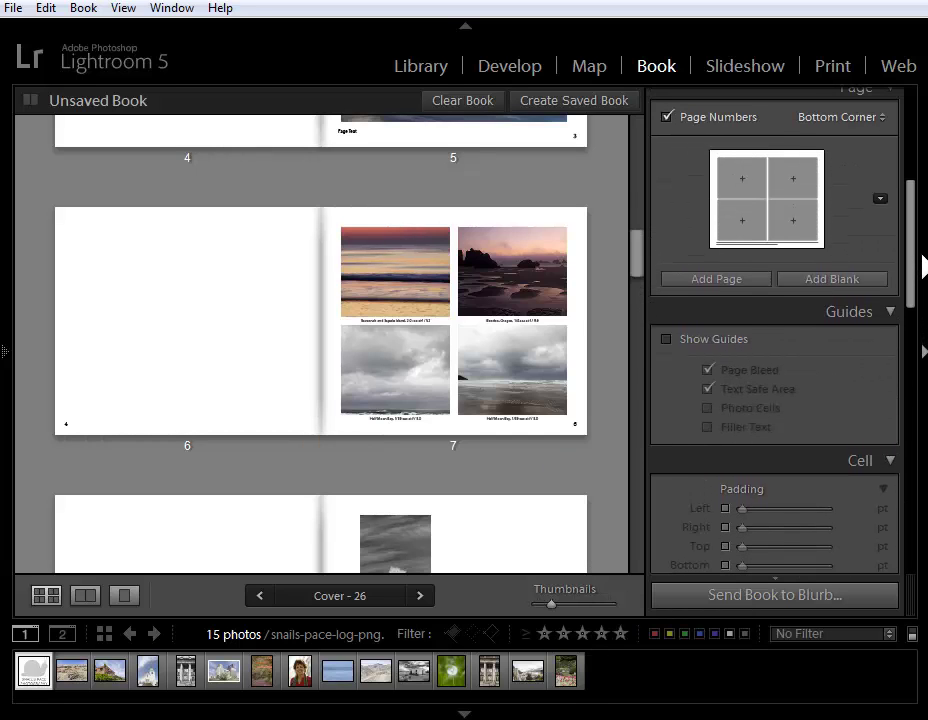
- Mark the four-photo custom page as a favourite and show only favourite layouts
left_click(881, 199)
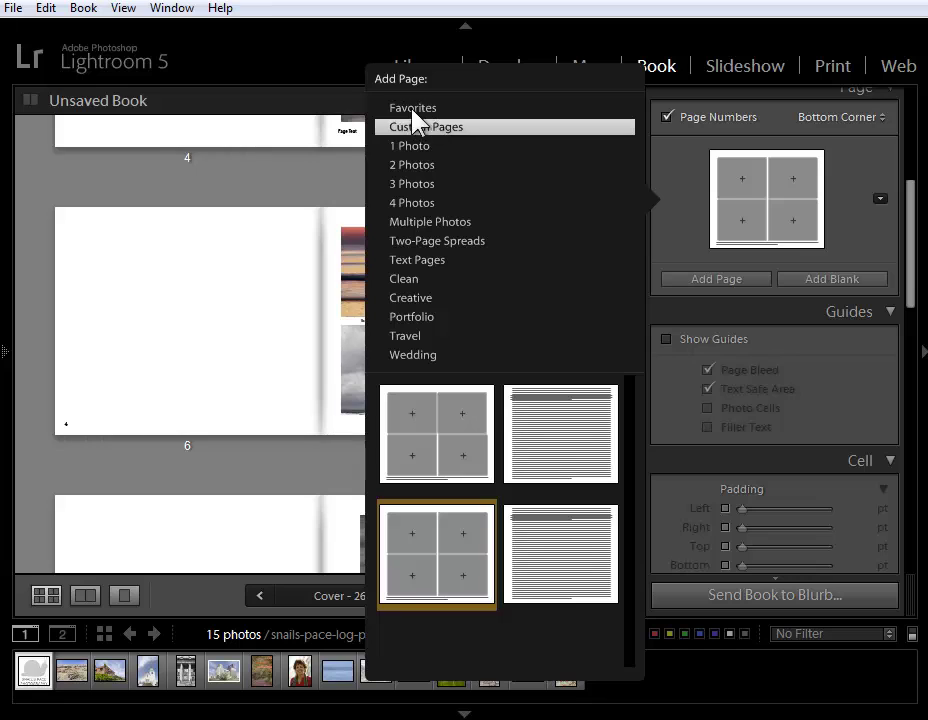
left_click(481, 399)
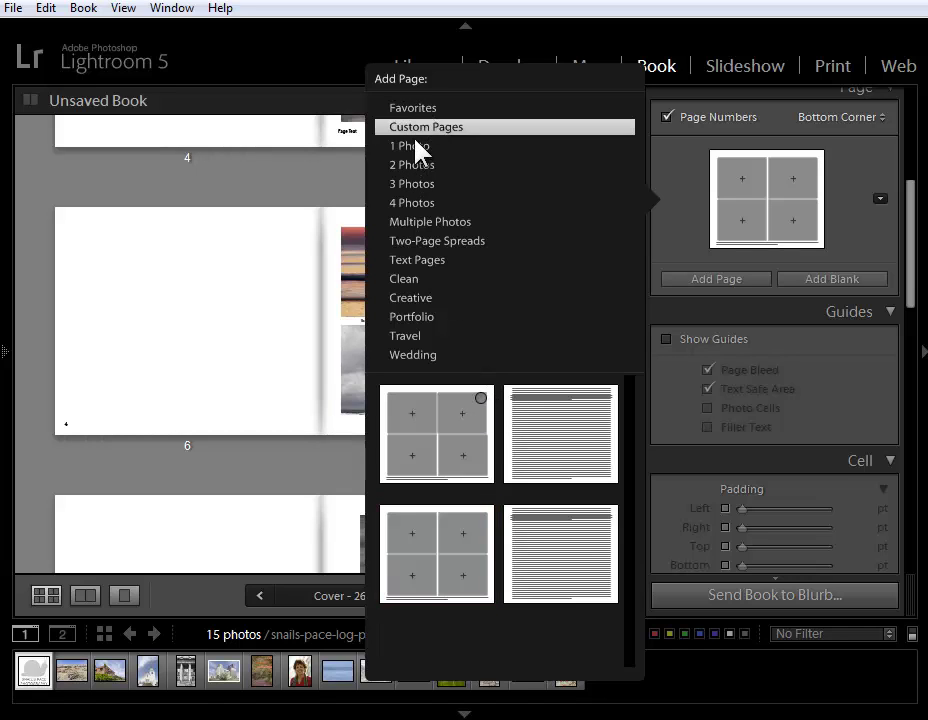
left_click(423, 109)
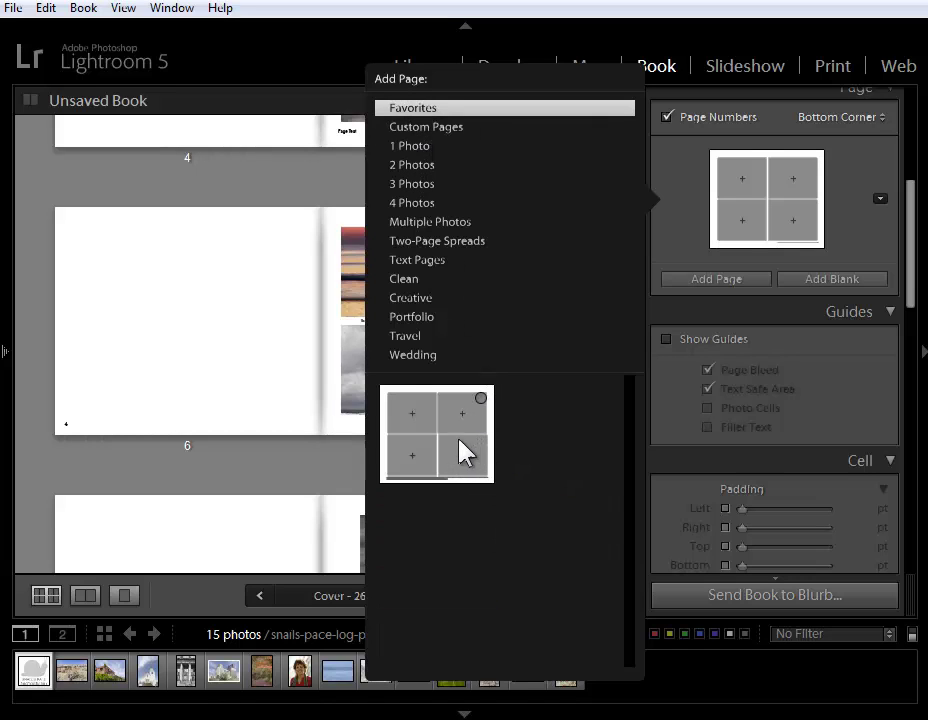
left_click(305, 197)
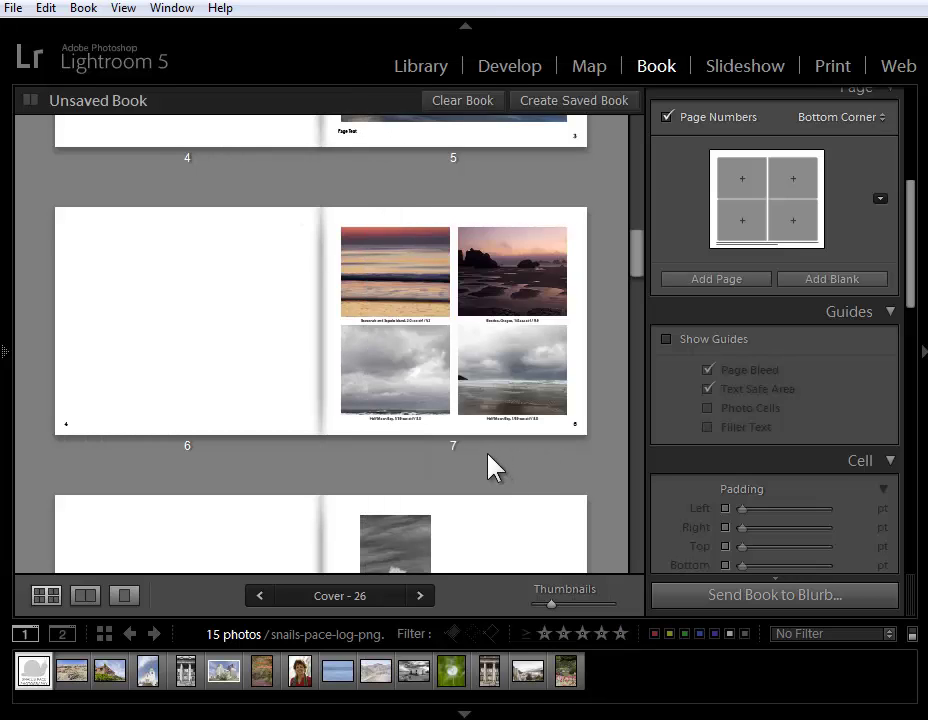
double_click(456, 447)
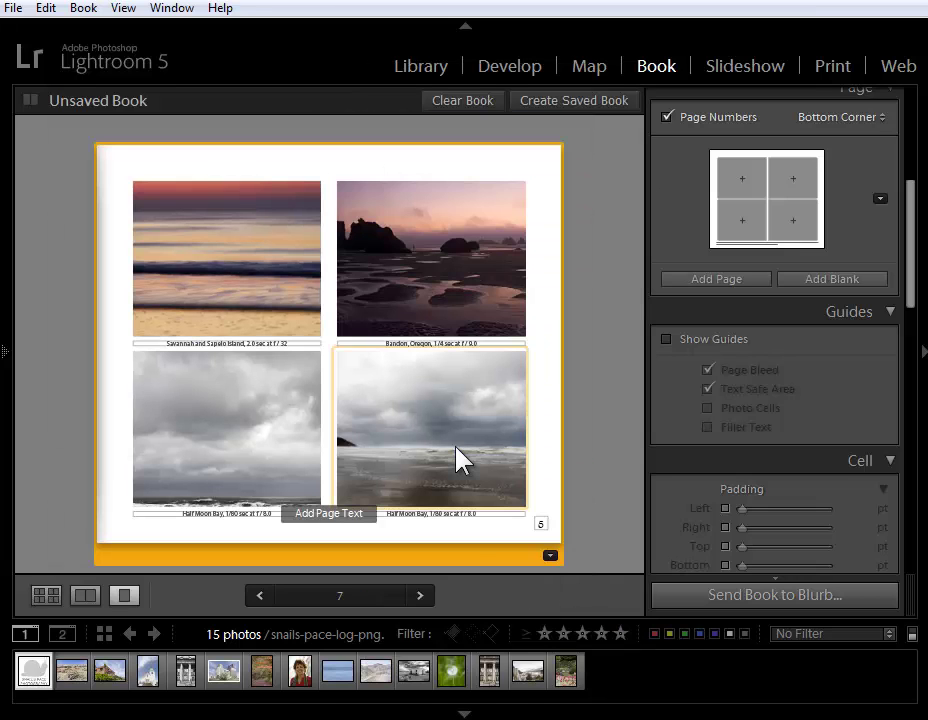
left_click(592, 379)
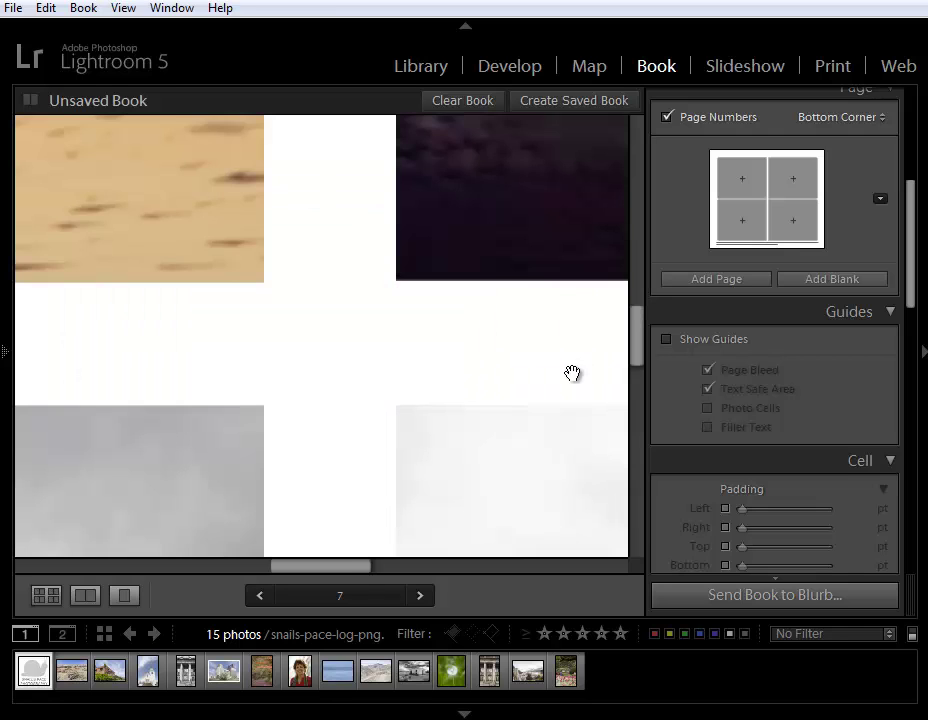
left_click_drag(327, 580, 464, 578)
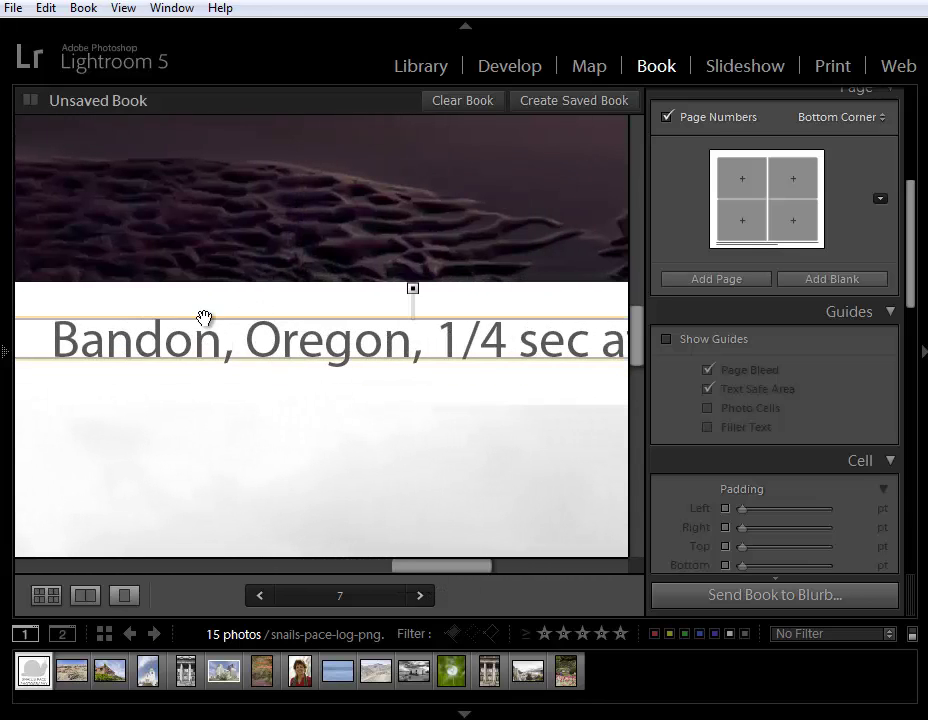
left_click_drag(418, 578, 460, 580)
left_click(575, 348)
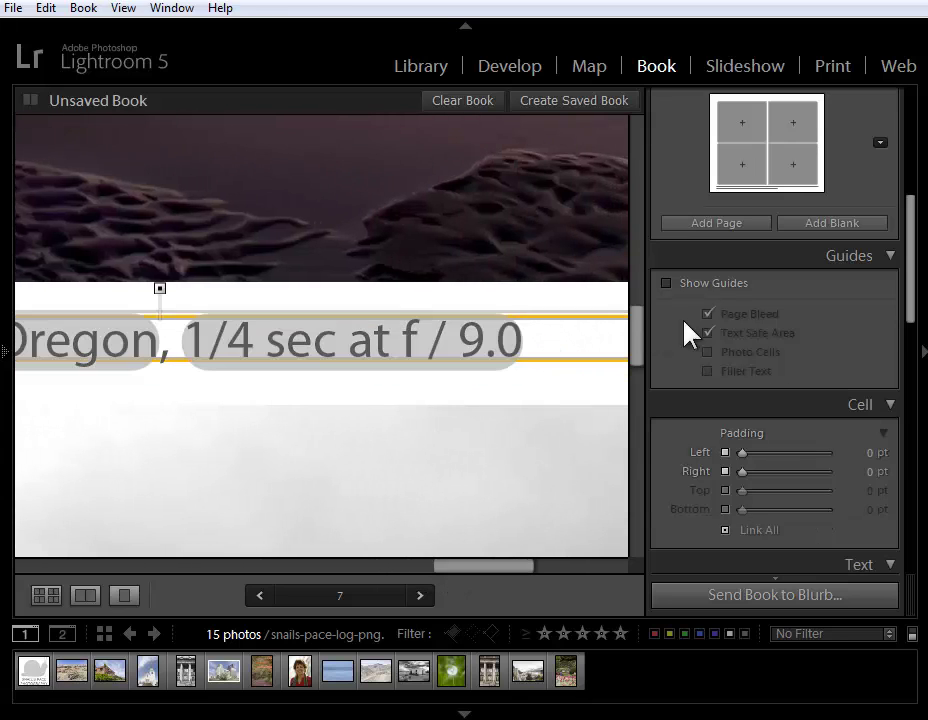
scroll(913, 323, "down", 5)
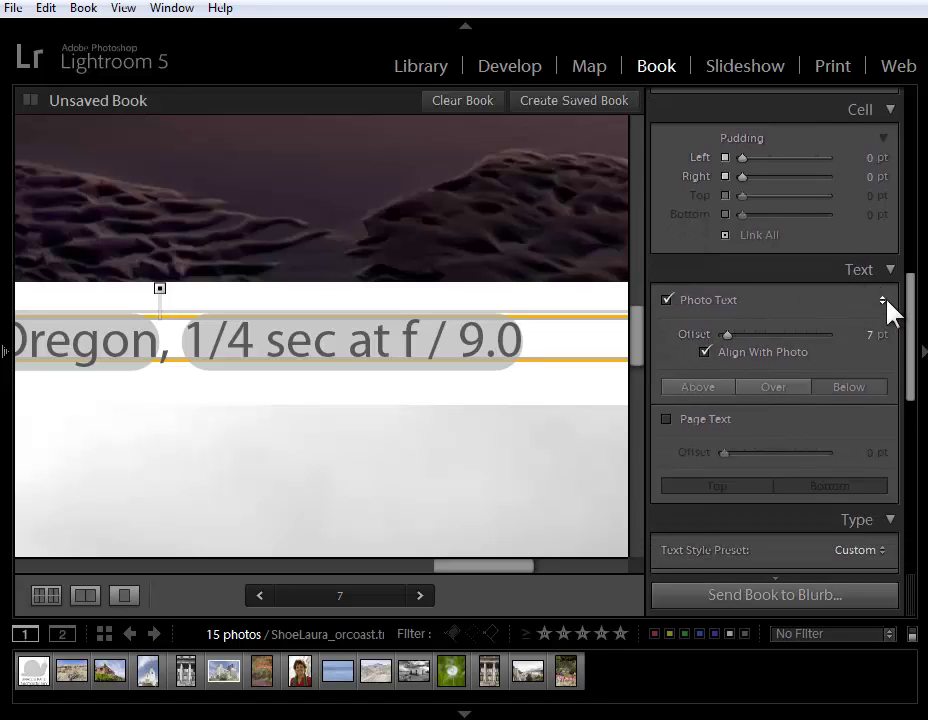
left_click(884, 303)
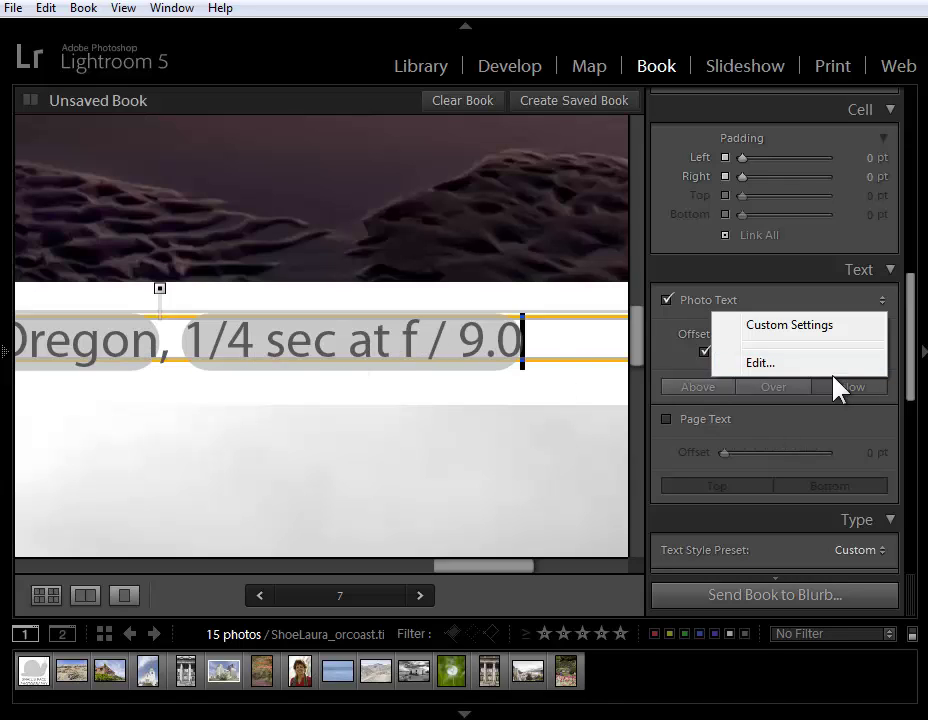
left_click(913, 400)
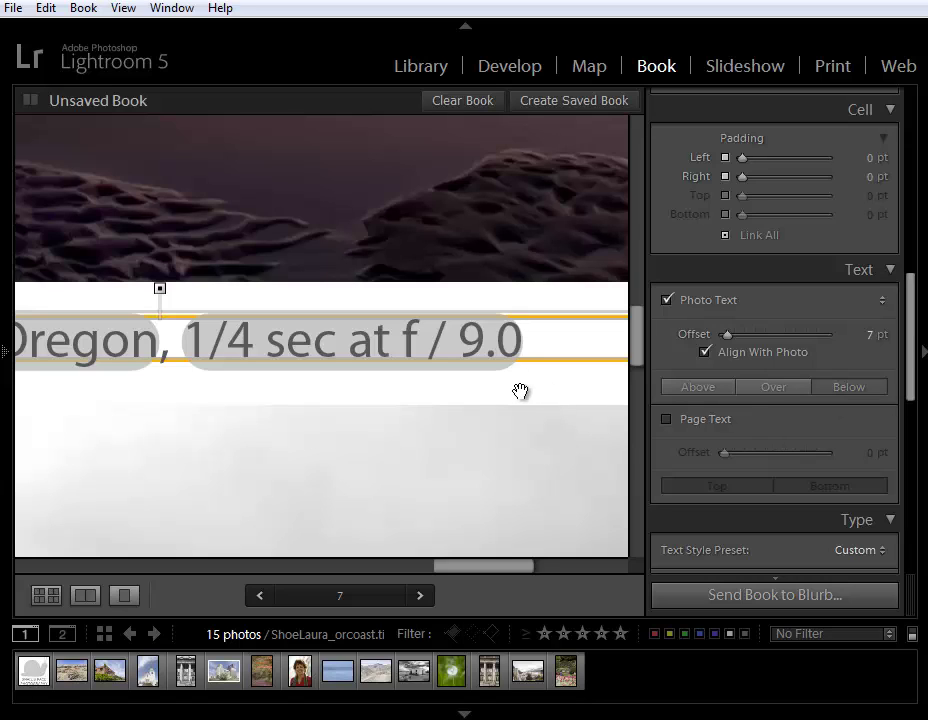
- Open page 13 in single-page view, add page text below the mountain photo, then deselect
key("ctrl+e")
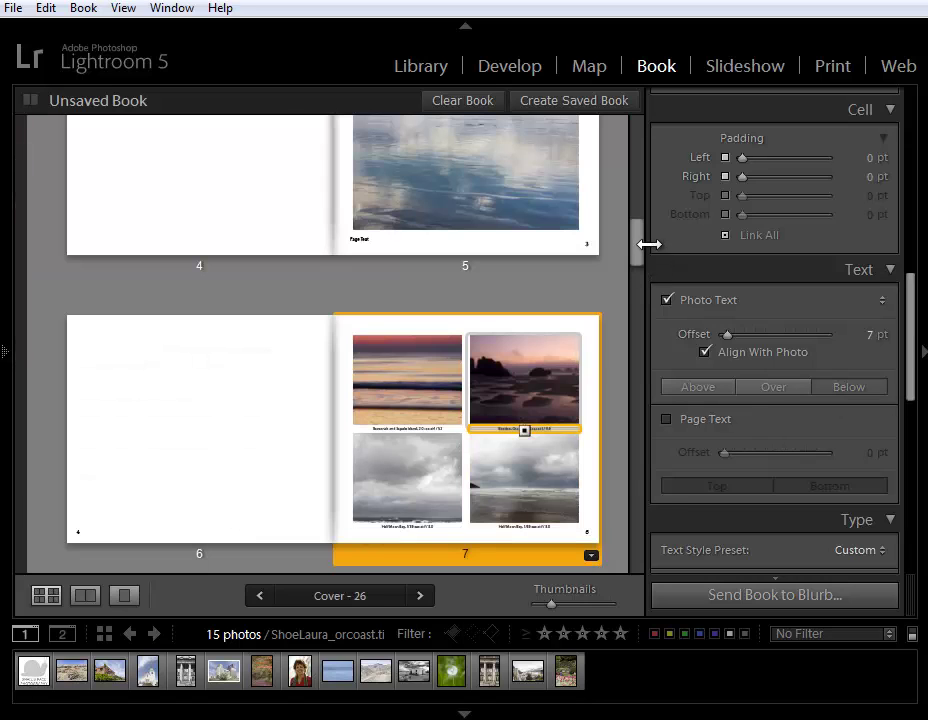
left_click_drag(637, 250, 644, 358)
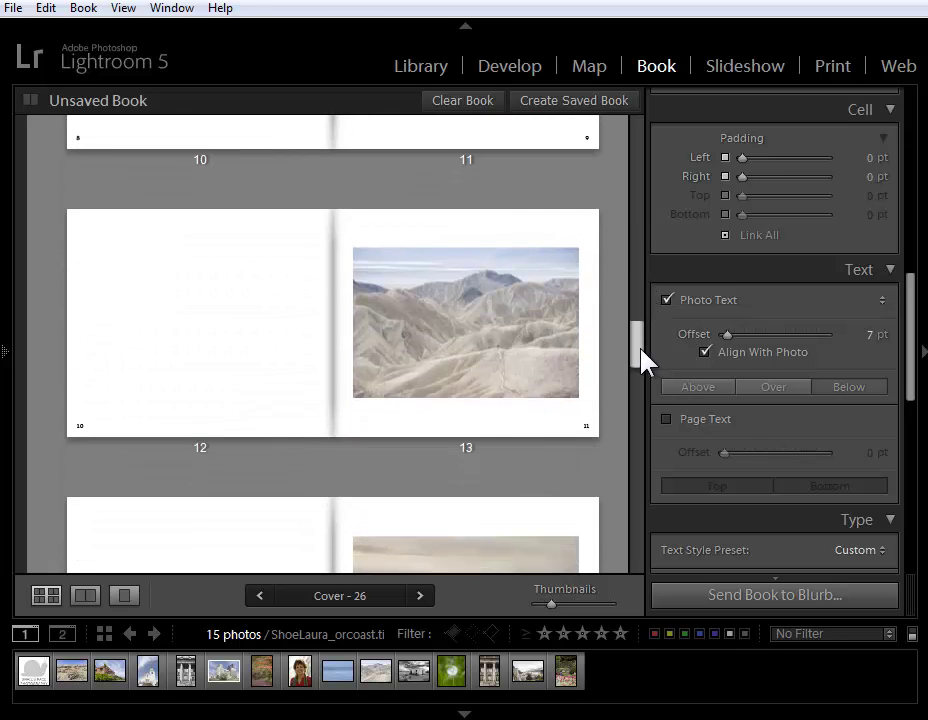
double_click(476, 436)
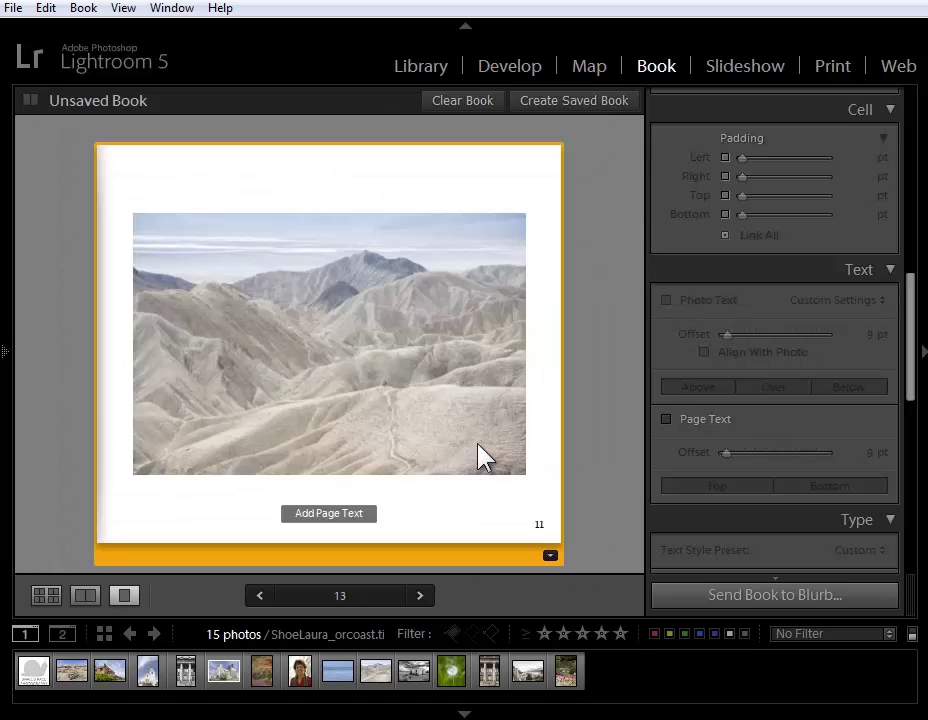
left_click(338, 514)
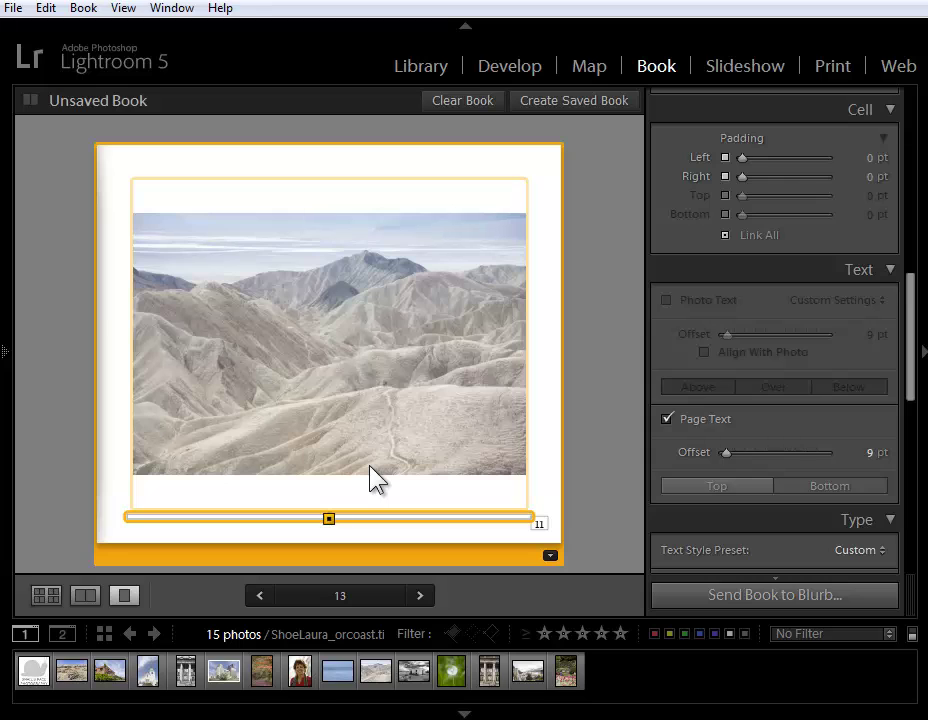
key("ctrl+d")
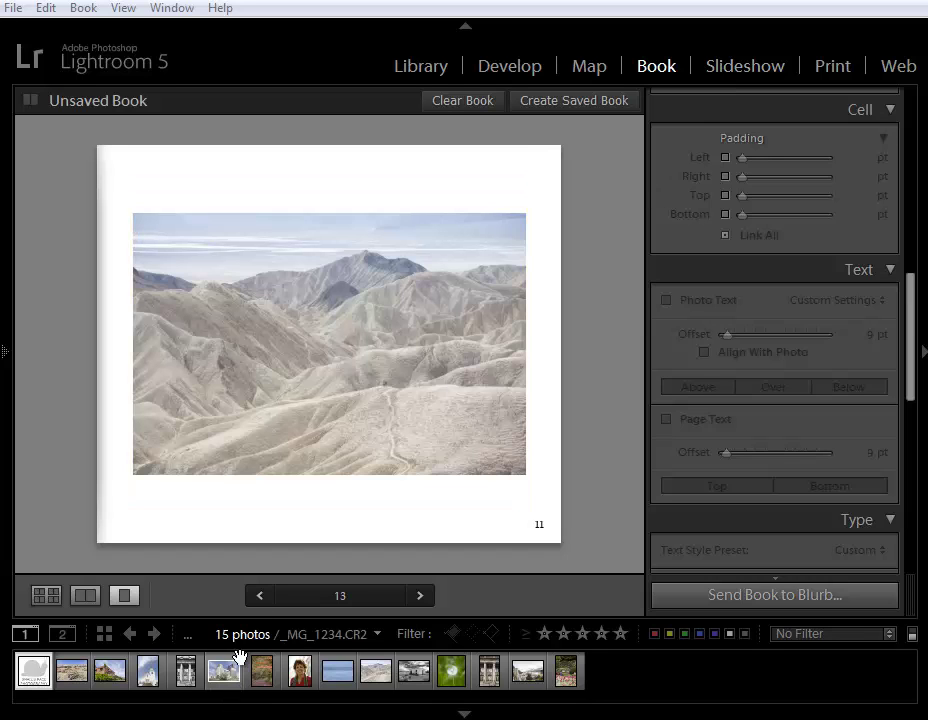
- Load the cats collection from recent sources and switch to the Slideshow module
left_click(268, 634)
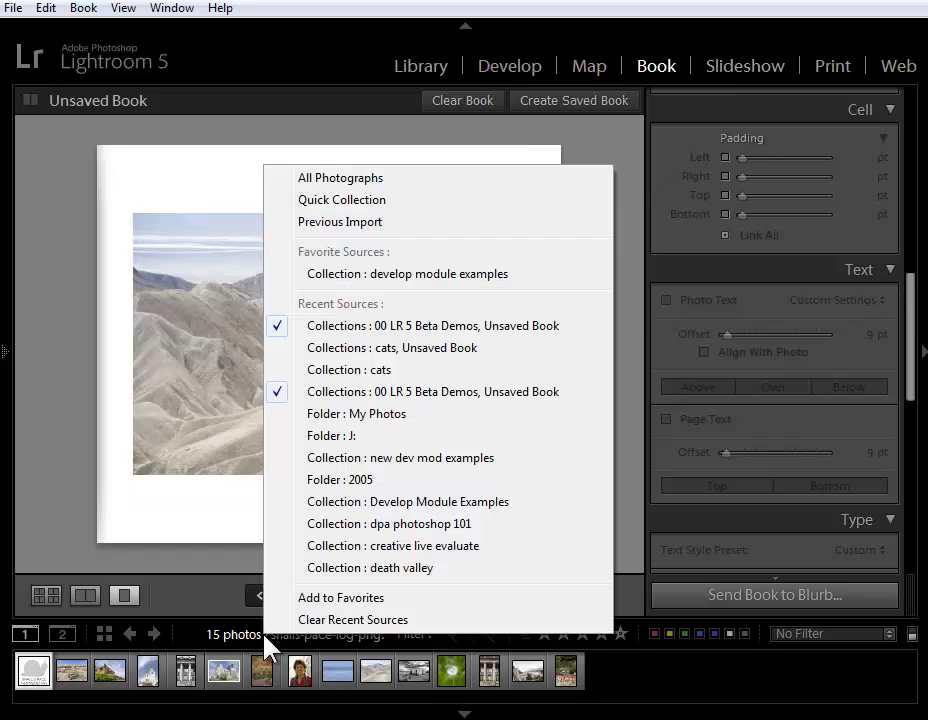
left_click(372, 370)
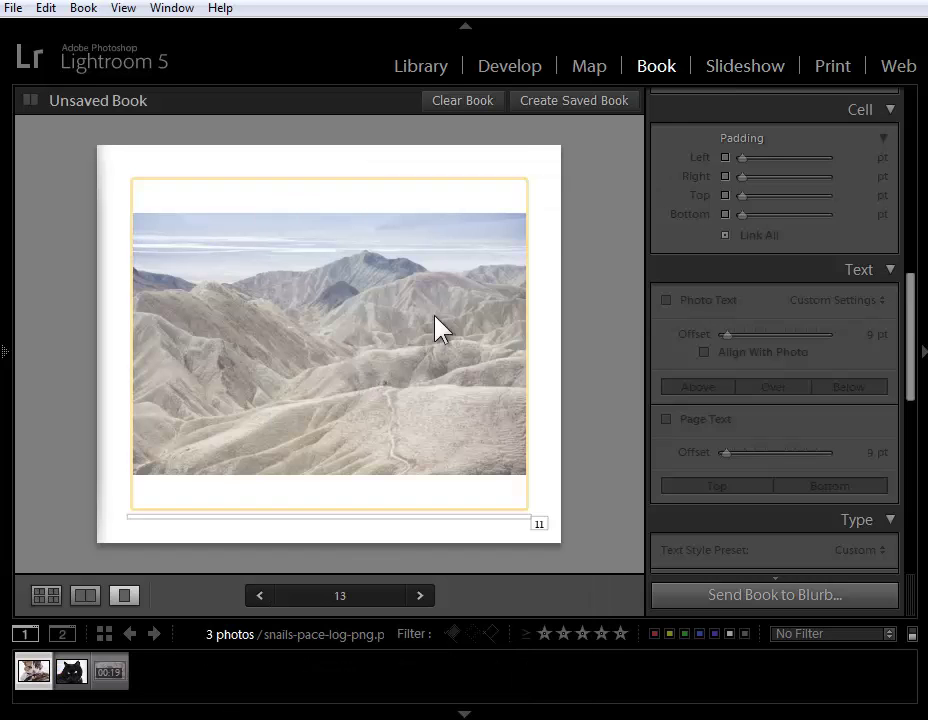
left_click(741, 66)
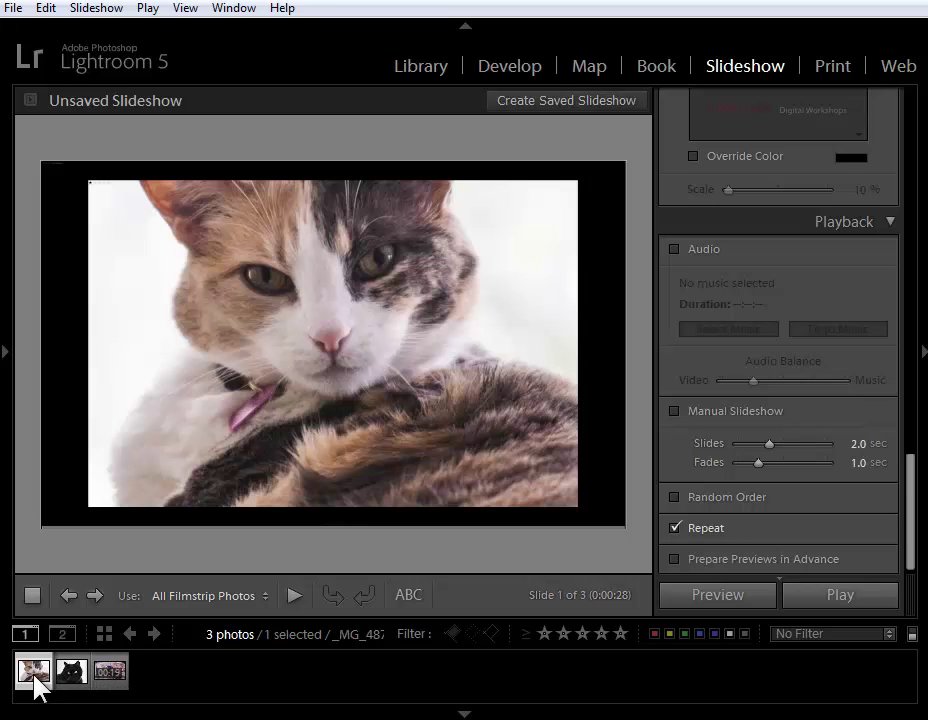
- Play the slideshow preview through the cat photos to the video clip, then pause it
left_click(295, 598)
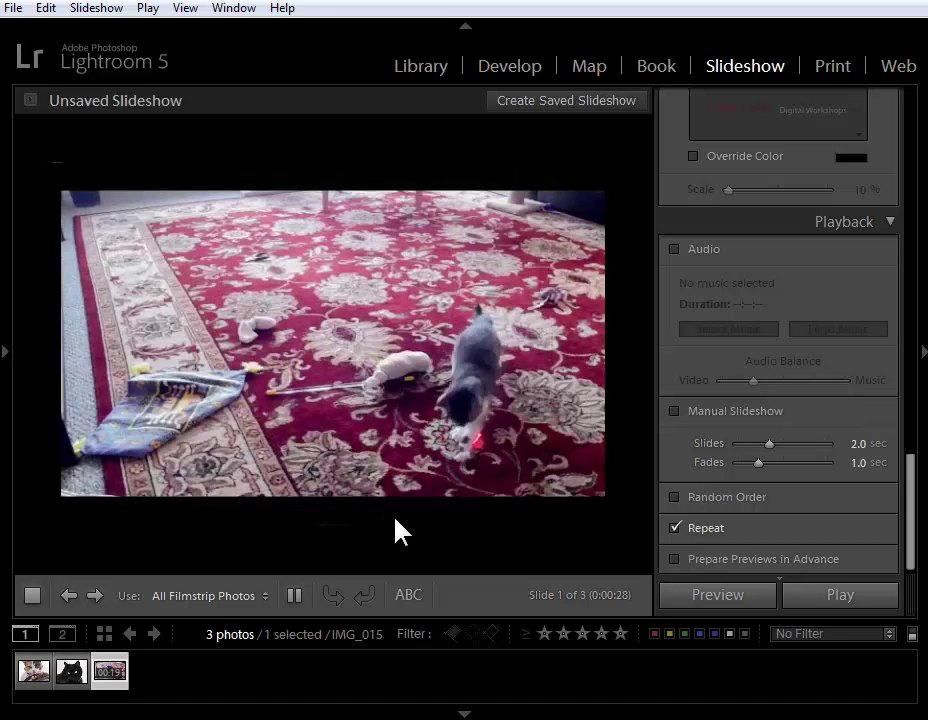
left_click(295, 597)
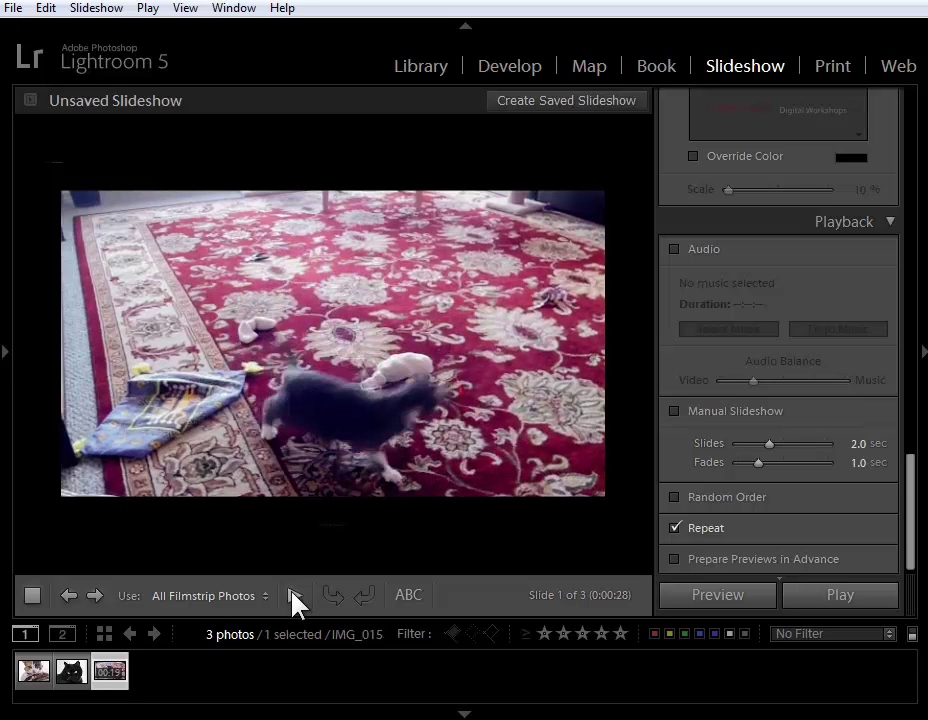